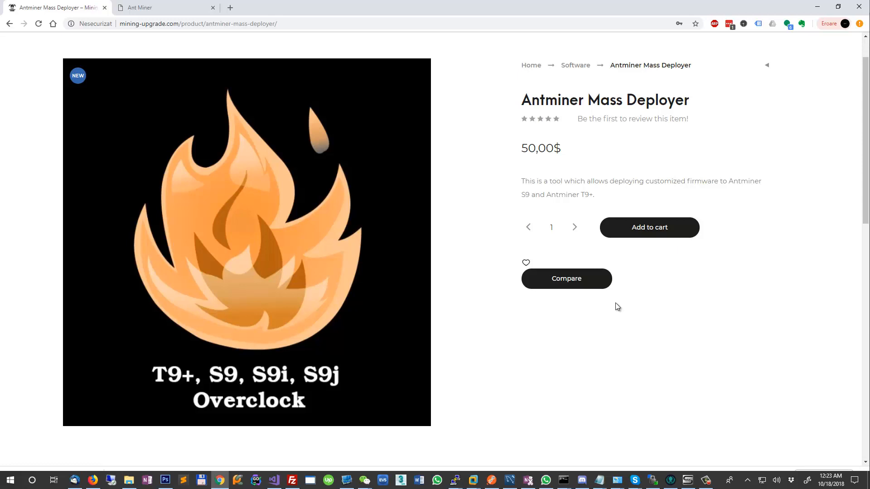
# - Read the Antminer Mass Deployer product page, including the firmware feature list in its description
pyautogui.scroll(-3, 569, 330)
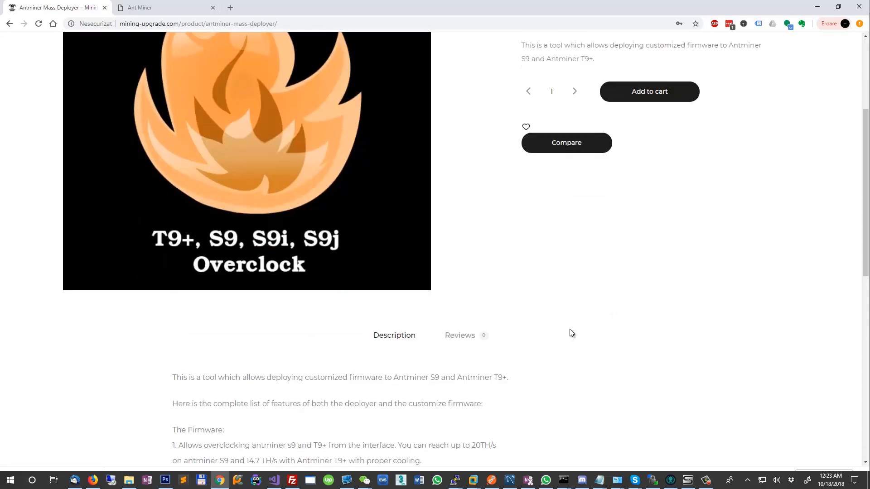
pyautogui.scroll(-2, 570, 329)
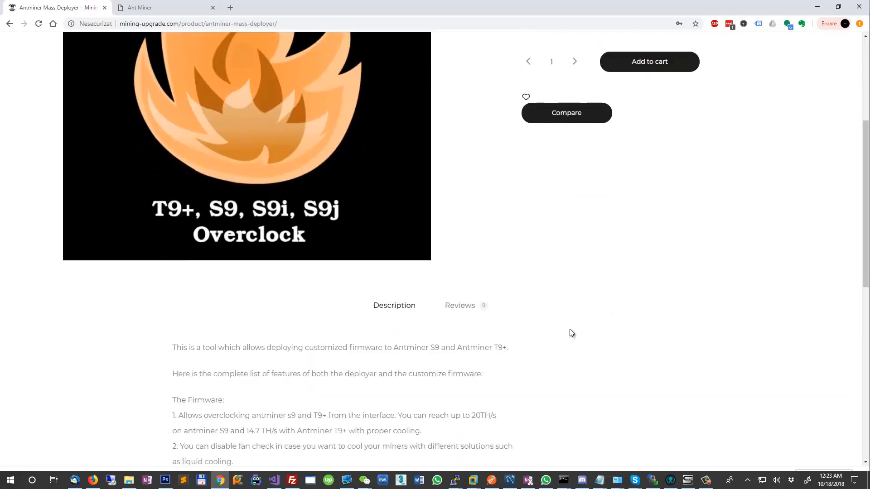
pyautogui.scroll(4, 570, 329)
pyautogui.scroll(-2, 569, 333)
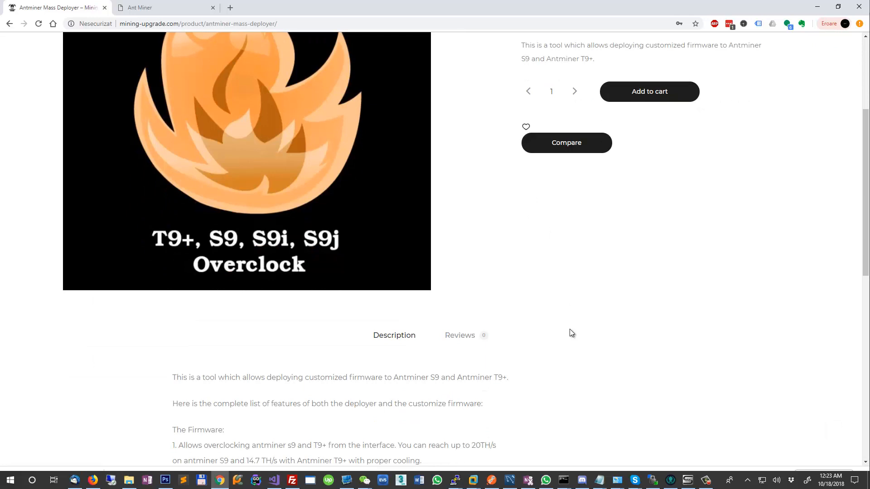
pyautogui.scroll(-2, 569, 333)
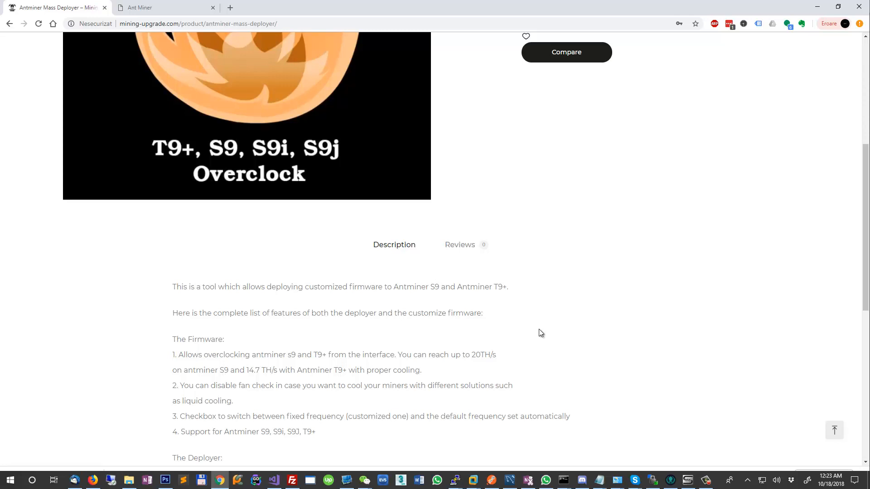
pyautogui.scroll(-1, 539, 324)
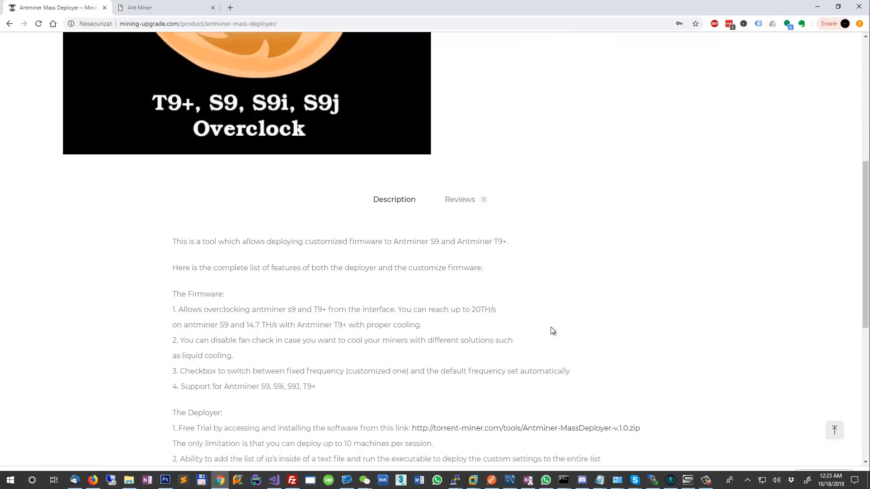
pyautogui.scroll(7, 551, 328)
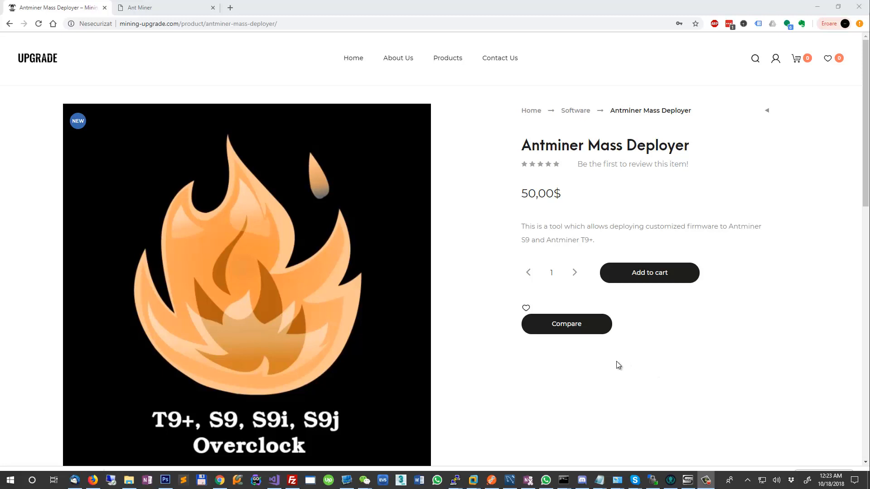
# - Examine the deployer feature list in the product description, including the free trial download link and its per-session machine limit
pyautogui.scroll(-12, 635, 361)
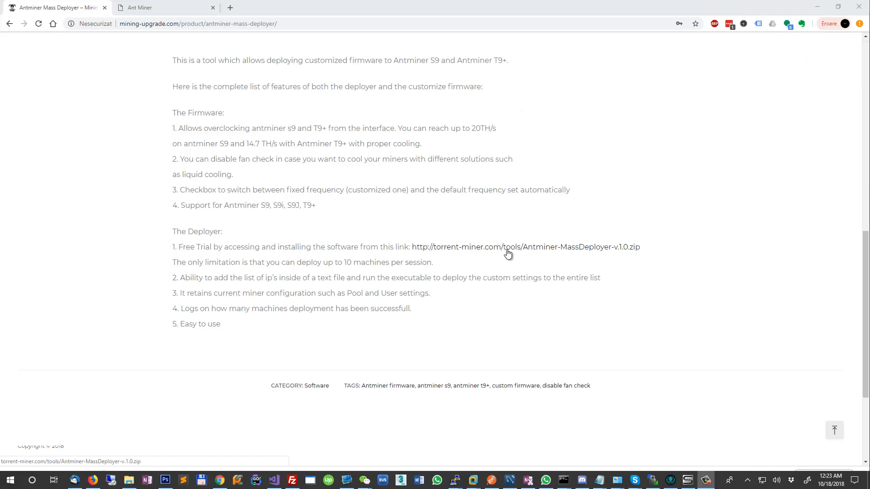
pyautogui.moveTo(328, 263); pyautogui.dragTo(418, 263)
pyautogui.click(417, 263)
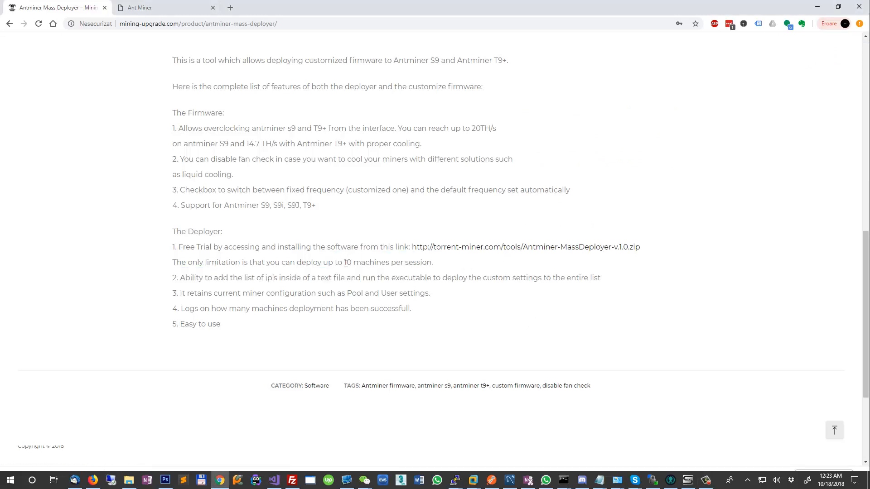
pyautogui.moveTo(343, 262); pyautogui.dragTo(370, 262)
pyautogui.click(305, 260)
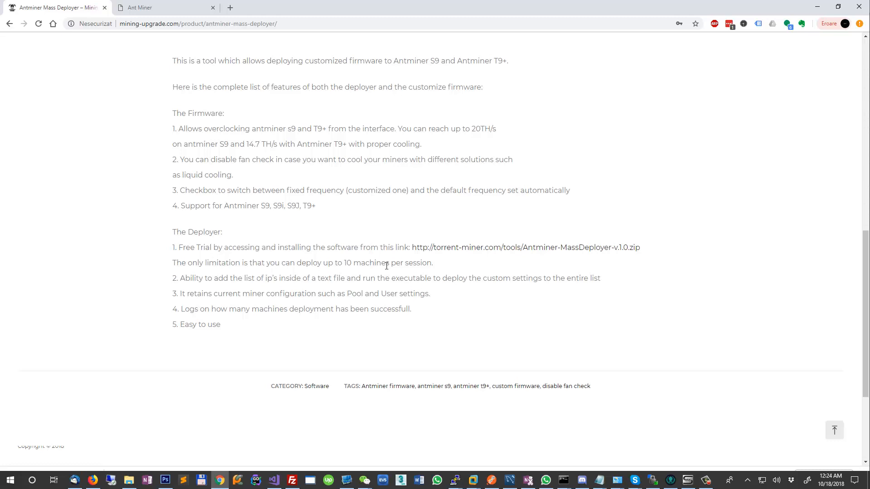
pyautogui.scroll(5, 387, 266)
pyautogui.scroll(6, 385, 266)
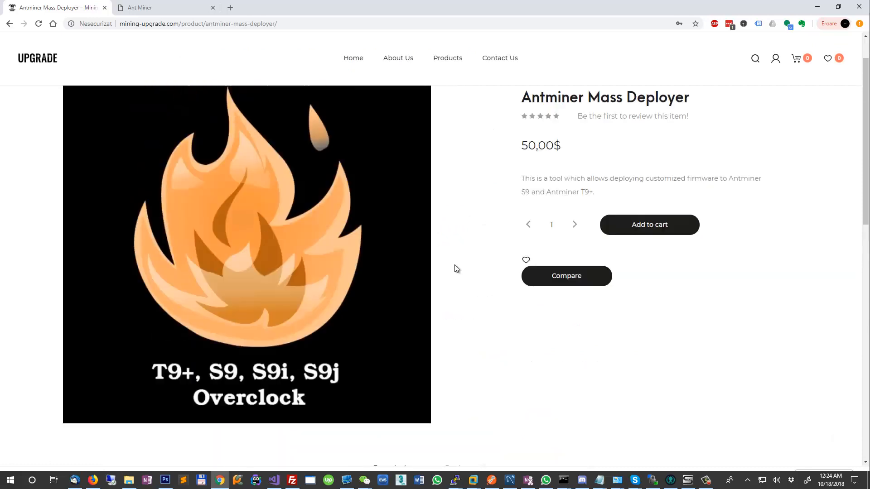
pyautogui.scroll(-1, 461, 336)
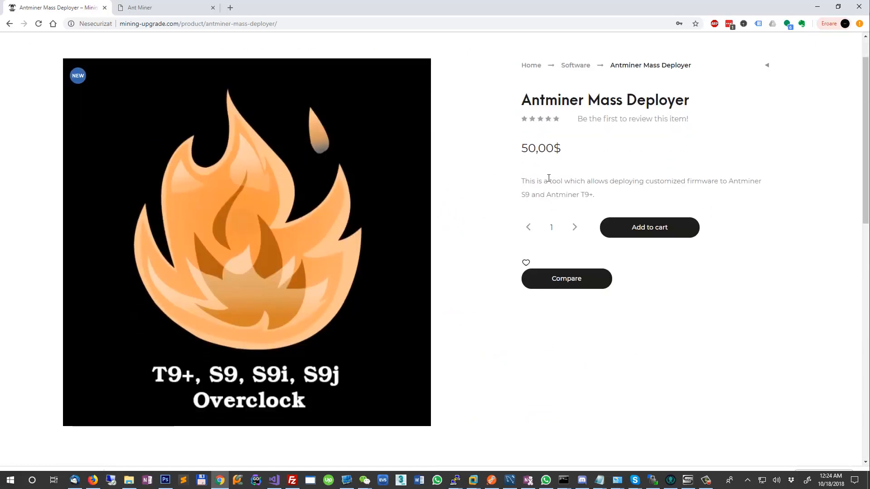
pyautogui.scroll(-6, 517, 301)
pyautogui.scroll(-4, 516, 306)
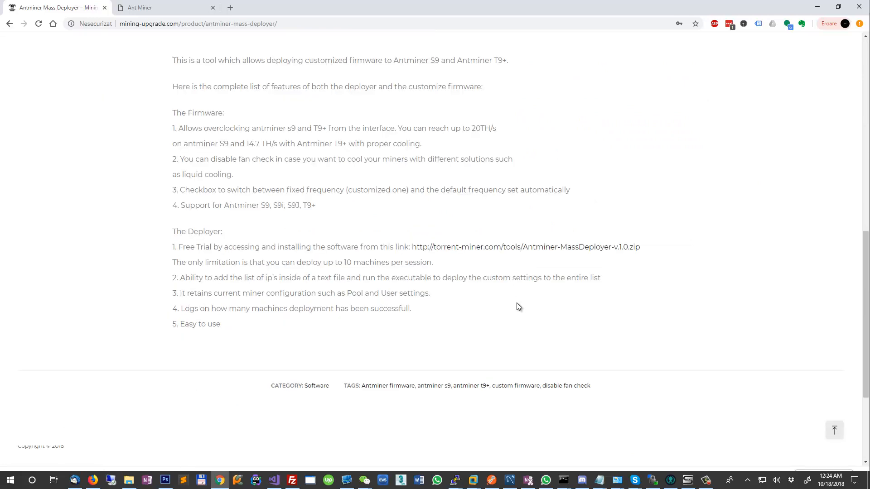
pyautogui.scroll(11, 517, 302)
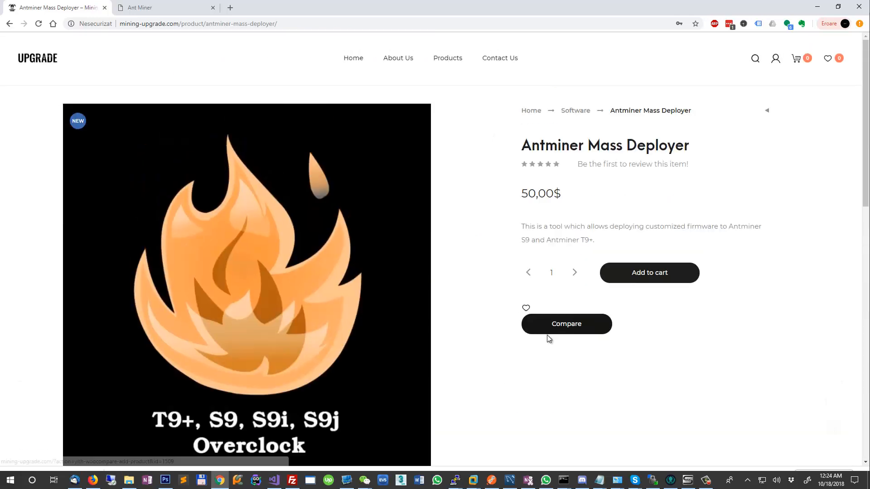
pyautogui.scroll(-7, 548, 338)
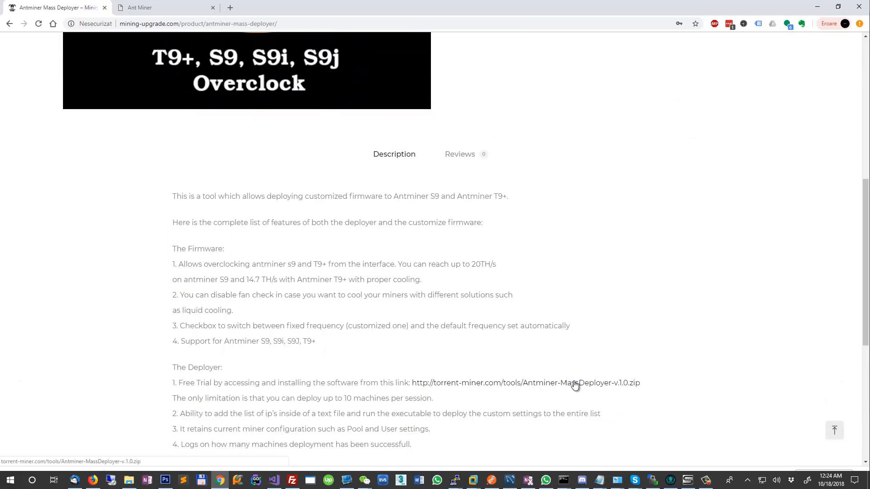
# - Switch to File Explorer, extract Antminer-MassDeployer-v.1.0.zip in Downloads, and run FirmwareCustomization.exe from the extracted folder
pyautogui.click(129, 480)
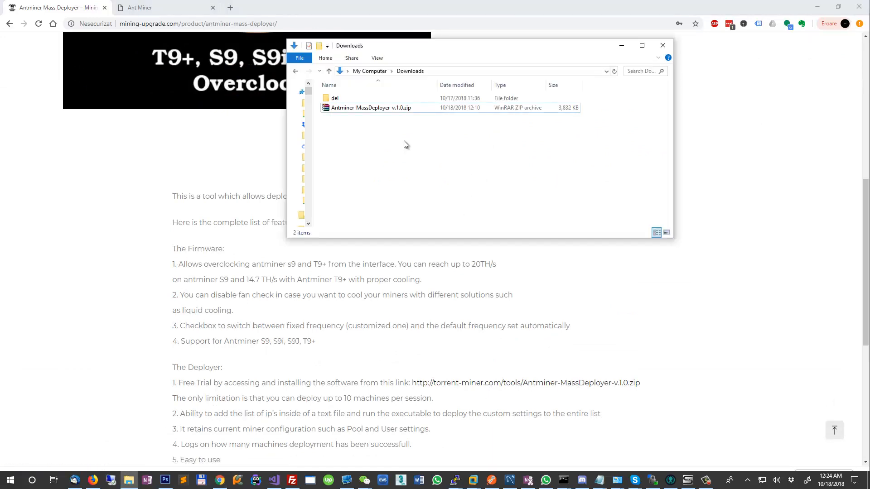
pyautogui.rightClick(377, 112)
pyautogui.click(295, 182)
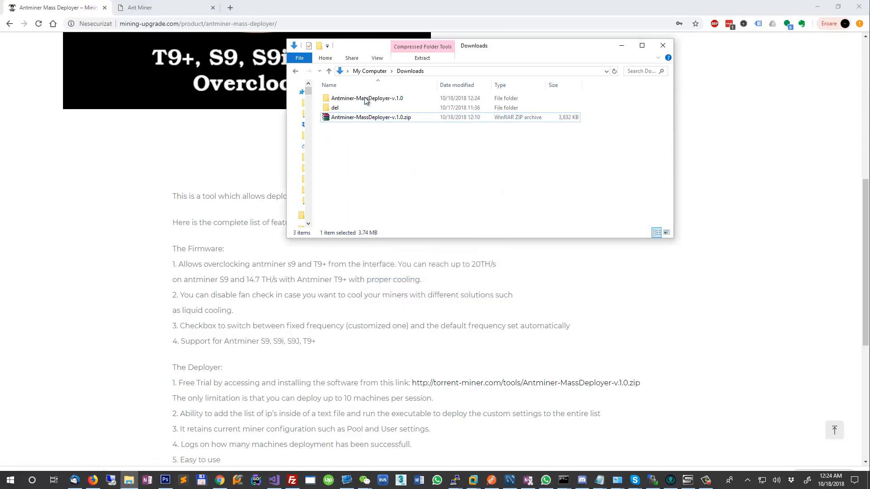
pyautogui.doubleClick(365, 98)
pyautogui.doubleClick(364, 102)
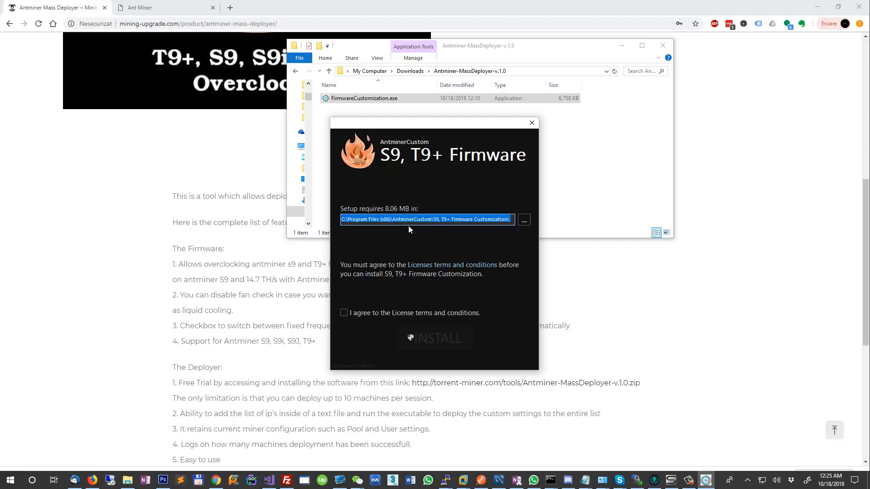
# - Set the installation folder to G:\ProgramFiles\AntminerCustom in the S9, T9+ Firmware installer
pyautogui.moveTo(447, 125); pyautogui.dragTo(306, 120)
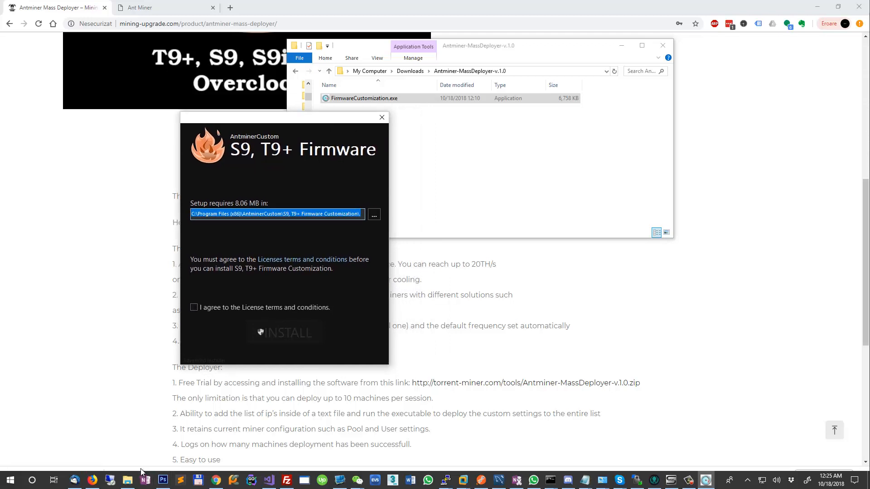
pyautogui.moveTo(298, 135); pyautogui.dragTo(196, 182)
pyautogui.moveTo(261, 263); pyautogui.dragTo(89, 265)
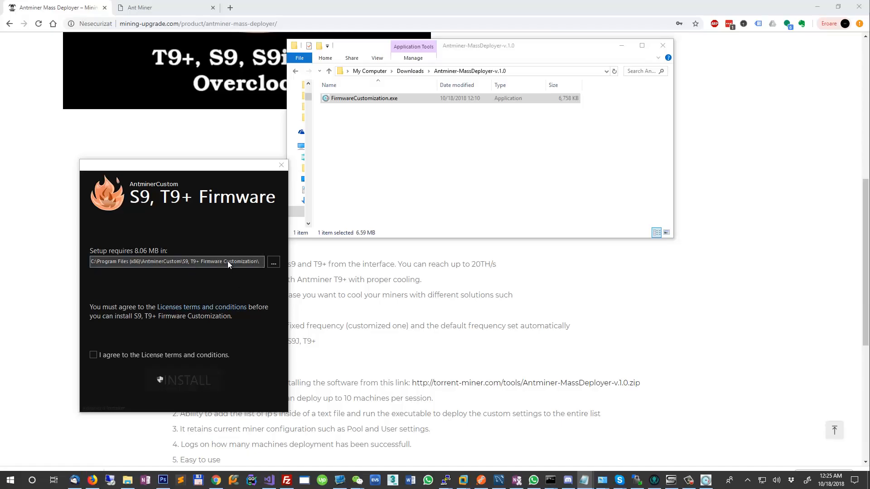
pyautogui.write('G:\\ProgramFiles')
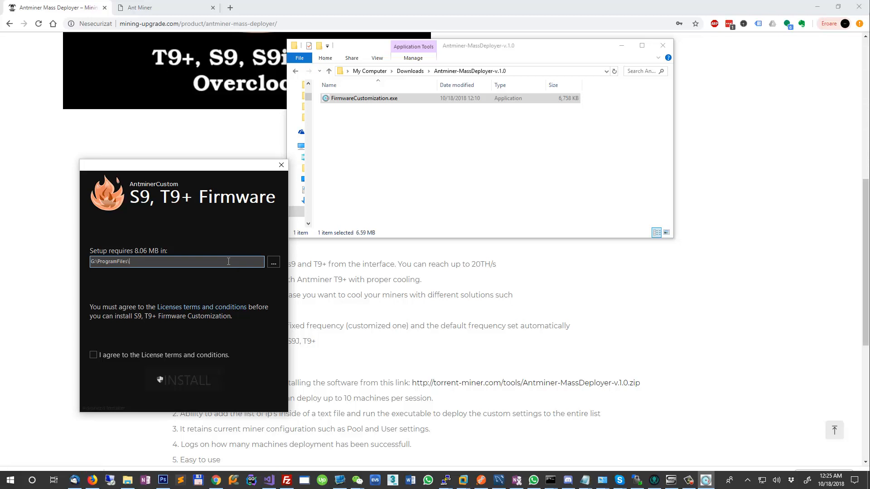
pyautogui.write('\\AntminerCustom')
# - Accept the license terms, install S9, T9+ Firmware Customization, and finish the setup
pyautogui.click(150, 355)
pyautogui.click(177, 379)
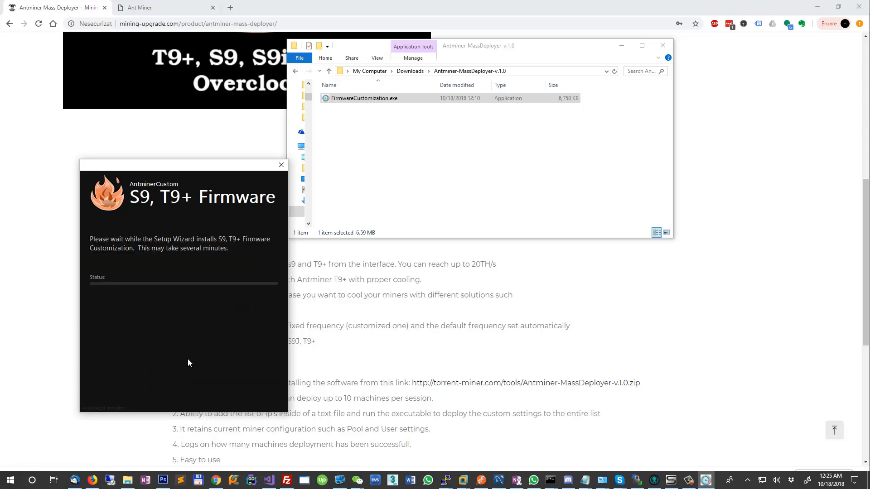
pyautogui.click(159, 350)
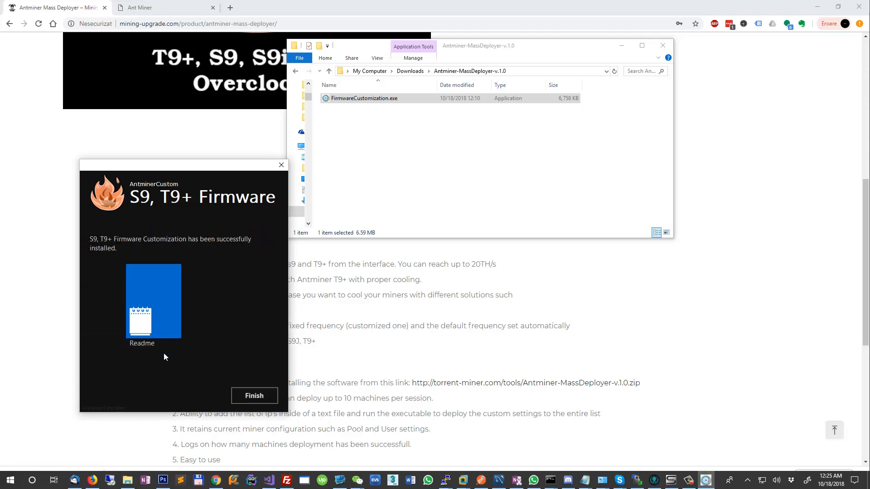
pyautogui.click(257, 398)
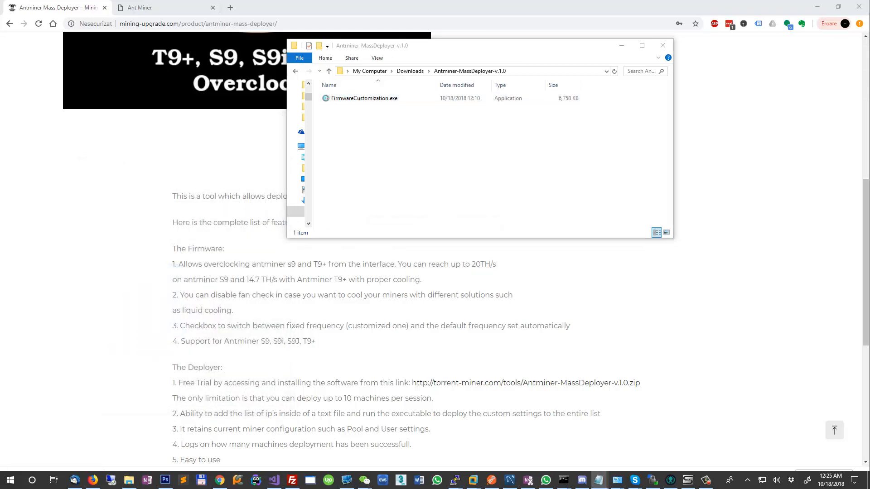
# - Open G:\ProgramFiles\AntminerCustom in File Explorer, enlarge the window to show all its files, and select ip_list.txt
pyautogui.click(558, 73)
pyautogui.write('G:\\ProgramFiles')
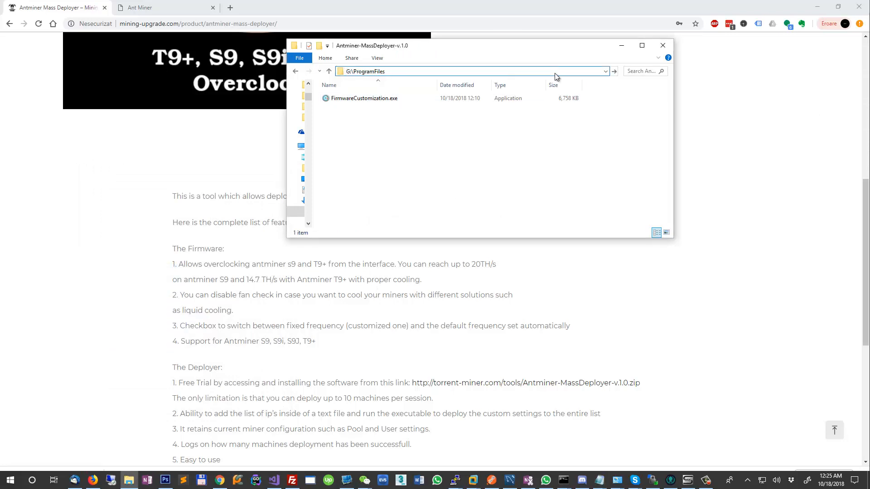
pyautogui.press('Return')
pyautogui.doubleClick(373, 100)
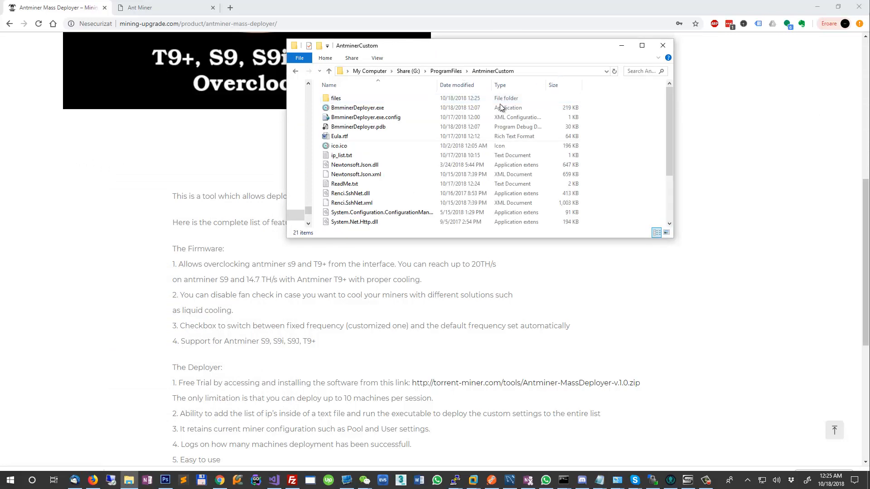
pyautogui.moveTo(455, 238); pyautogui.dragTo(437, 411)
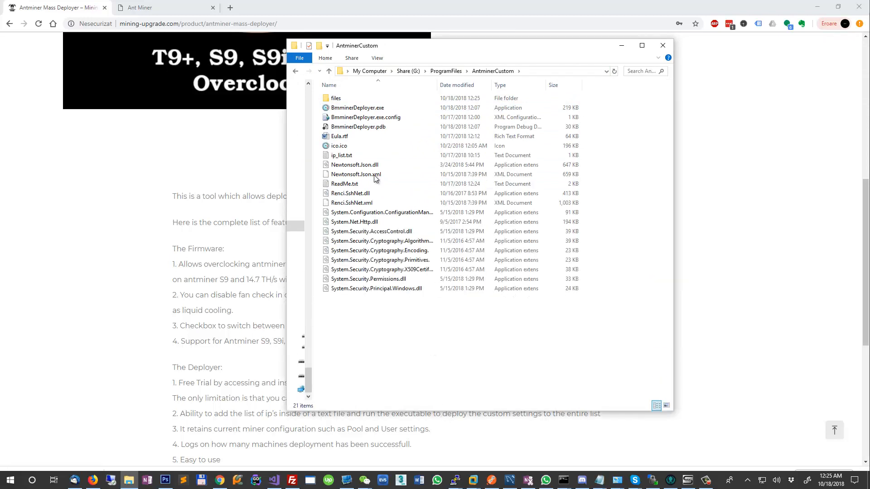
pyautogui.click(376, 159)
pyautogui.click(376, 159)
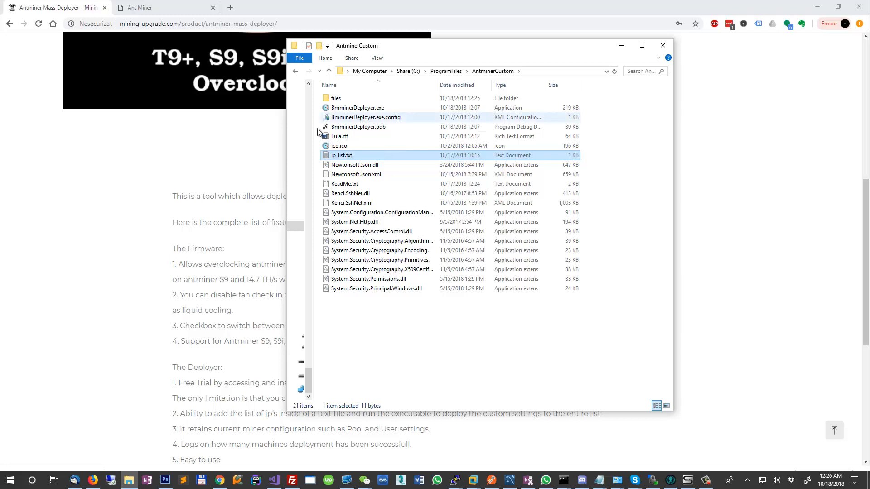
# - Open BmminerDeployer.exe.config in Sublime Text and examine the sshUser, sshPass and sshPort settings
pyautogui.rightClick(364, 118)
pyautogui.click(278, 145)
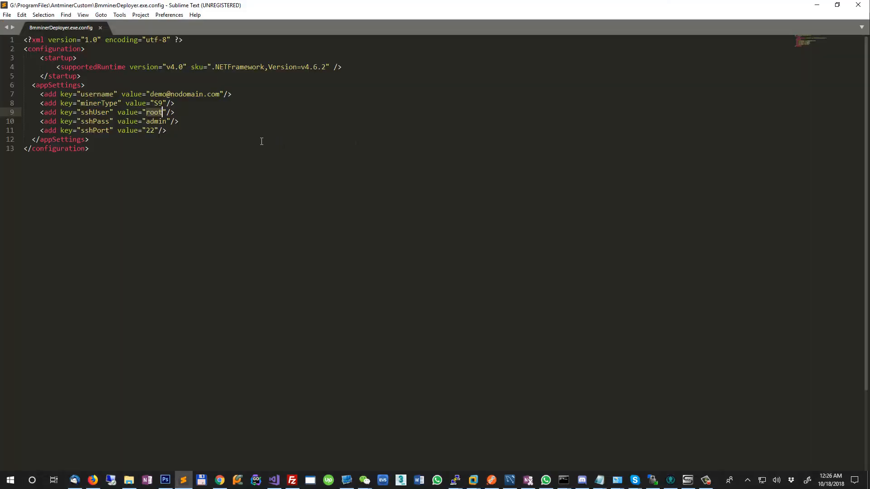
pyautogui.click(493, 257)
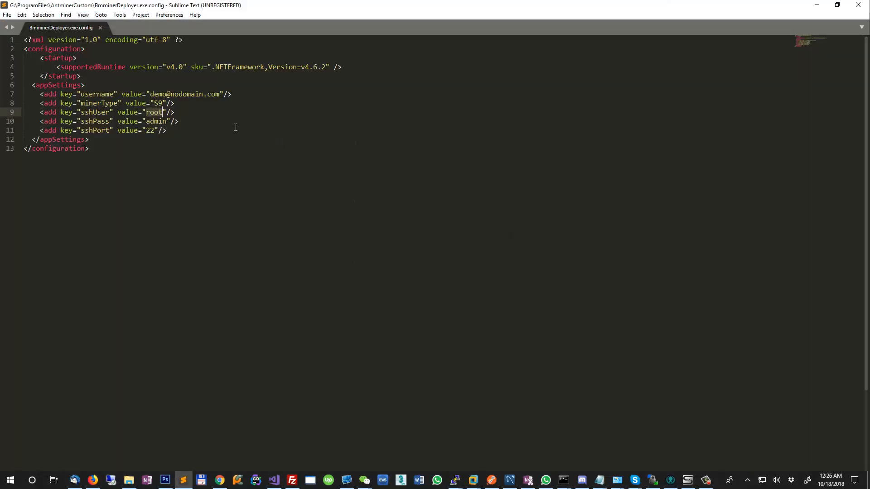
pyautogui.click(173, 121)
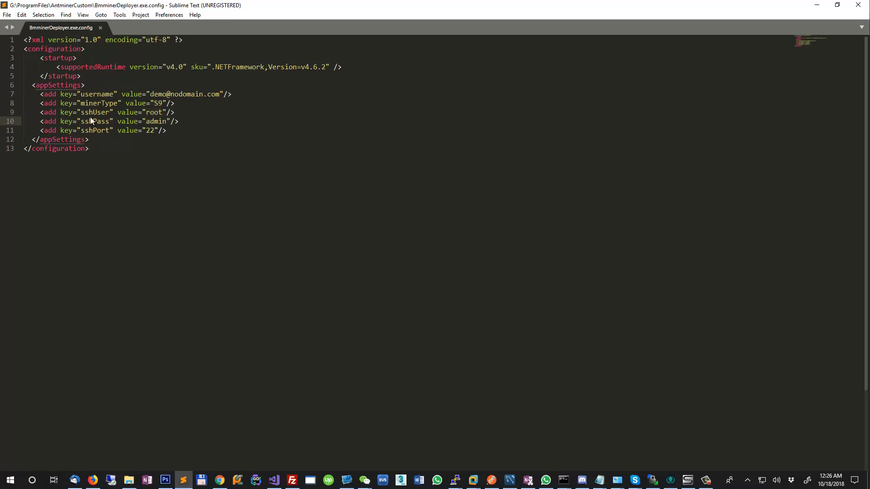
pyautogui.doubleClick(94, 121)
pyautogui.doubleClick(94, 112)
pyautogui.click(97, 131)
pyautogui.doubleClick(85, 131)
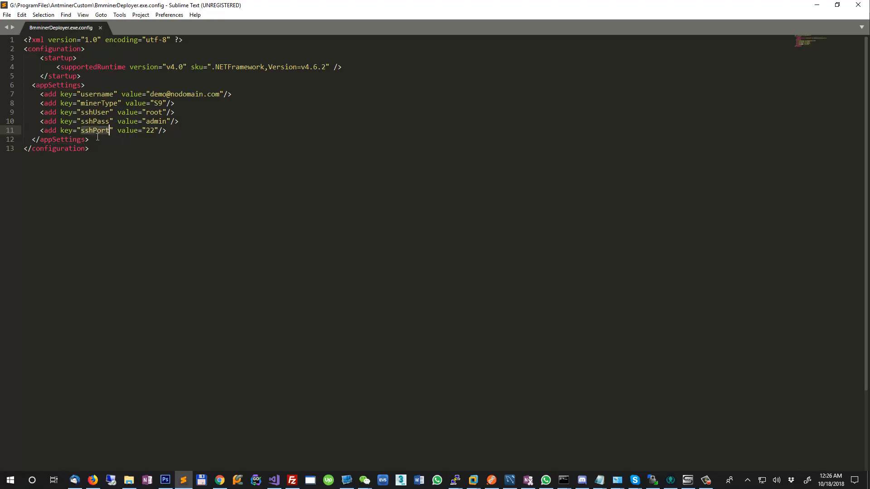
pyautogui.doubleClick(150, 131)
pyautogui.doubleClick(154, 121)
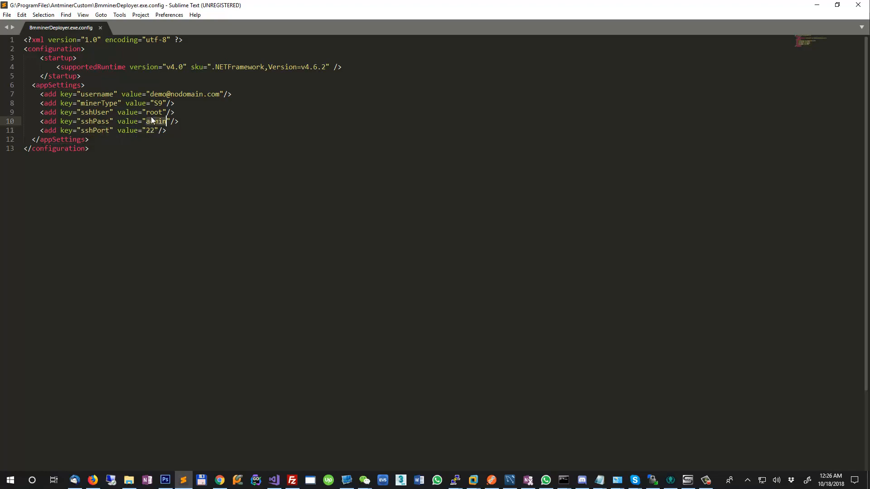
pyautogui.doubleClick(153, 112)
# - Examine the minerType setting in the configuration file and close the editor
pyautogui.doubleClick(83, 104)
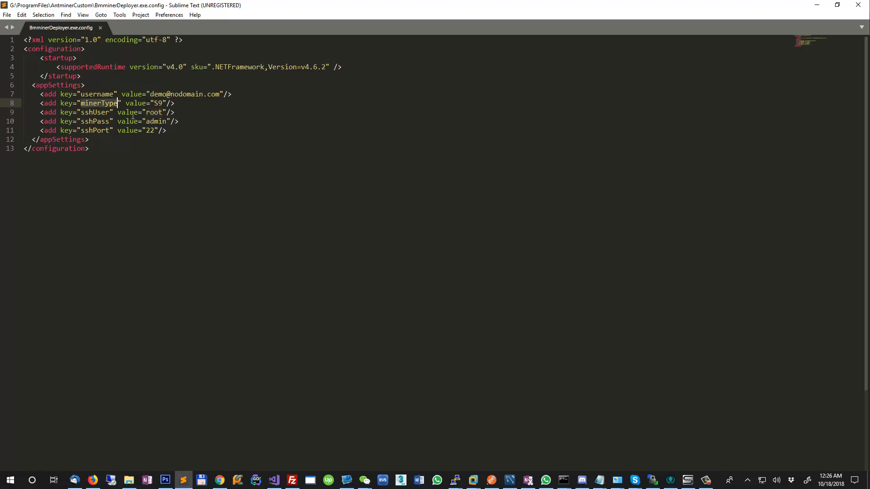
pyautogui.moveTo(175, 104); pyautogui.dragTo(109, 106)
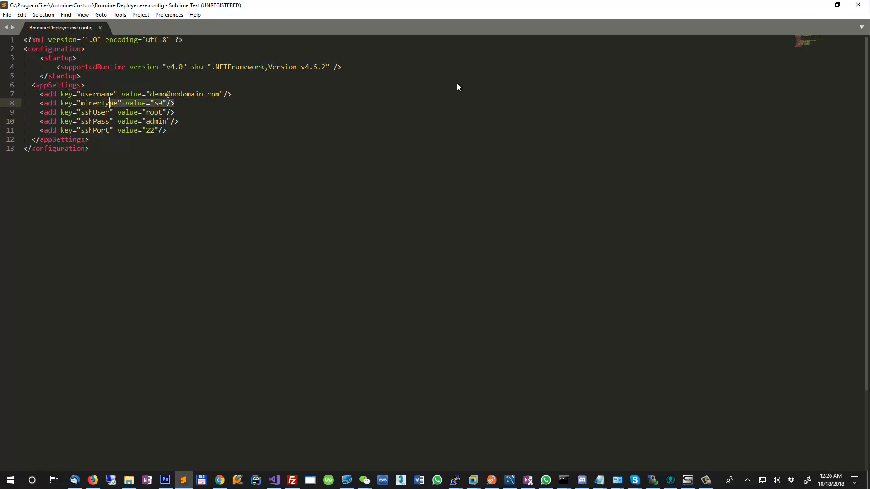
pyautogui.click(457, 113)
pyautogui.click(859, 5)
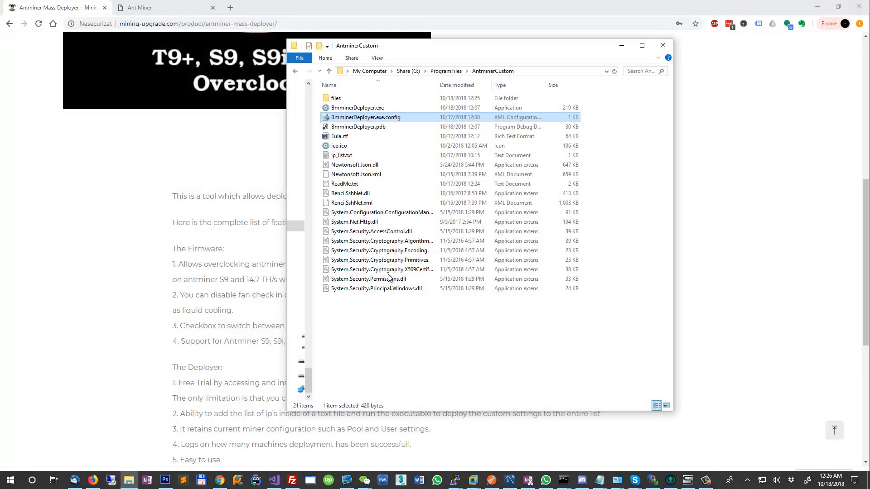
# - Set the miner addresses in ip_list.txt to 192.168.1.5 and 192.168.1.199 on separate lines, and minimize Notepad
pyautogui.click(407, 337)
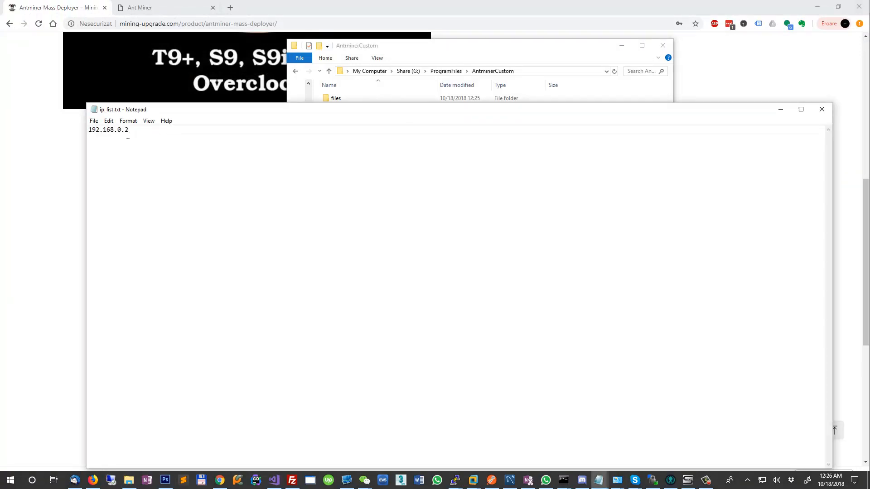
pyautogui.moveTo(128, 135); pyautogui.dragTo(119, 134)
pyautogui.write('1.5')
pyautogui.press('Return')
pyautogui.write('192.168.1.199')
pyautogui.click(780, 109)
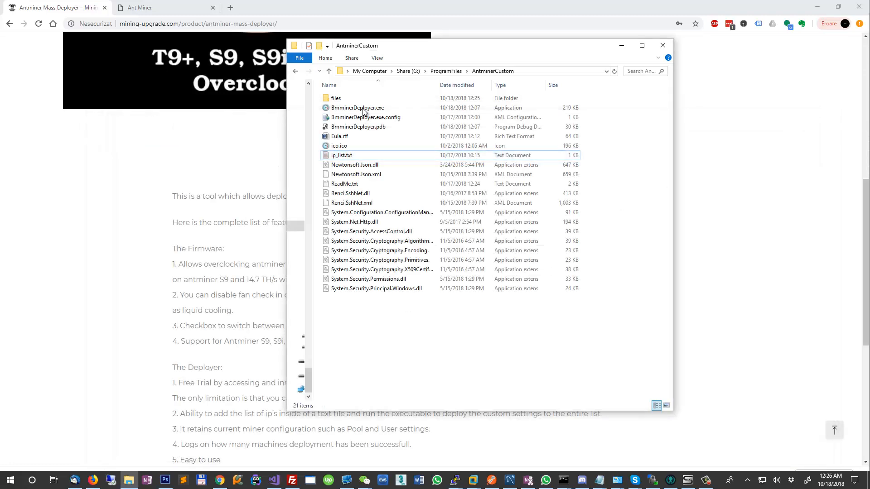
# - Run BmminerDeployer.exe to deploy the firmware to the listed miners, and close its console window when it finishes
pyautogui.doubleClick(363, 111)
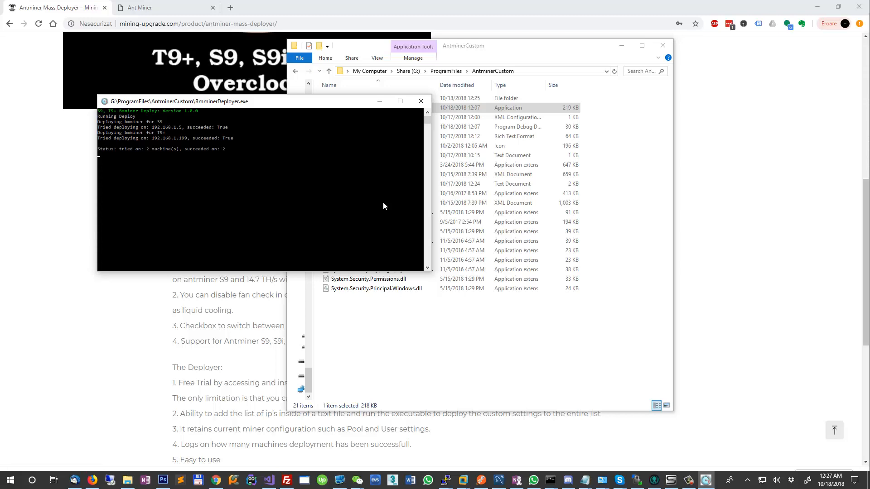
pyautogui.moveTo(336, 101); pyautogui.dragTo(345, 165)
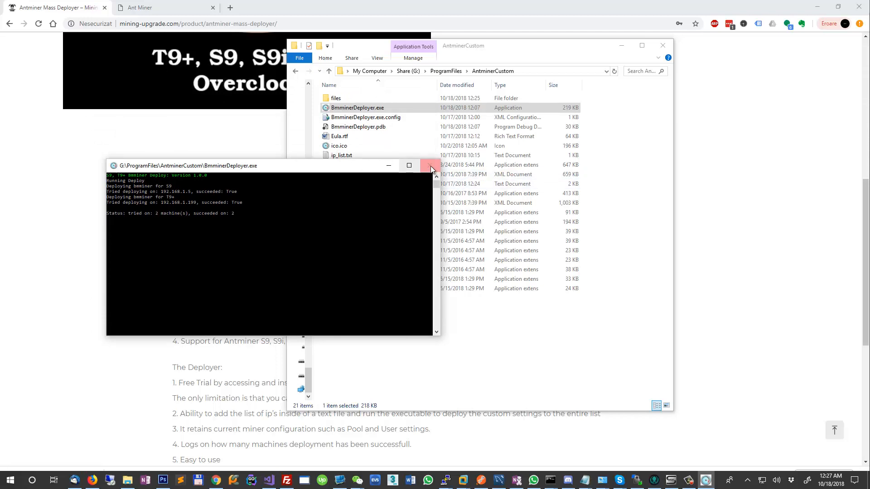
pyautogui.click(329, 260)
pyautogui.rightClick(329, 260)
pyautogui.press('Return')
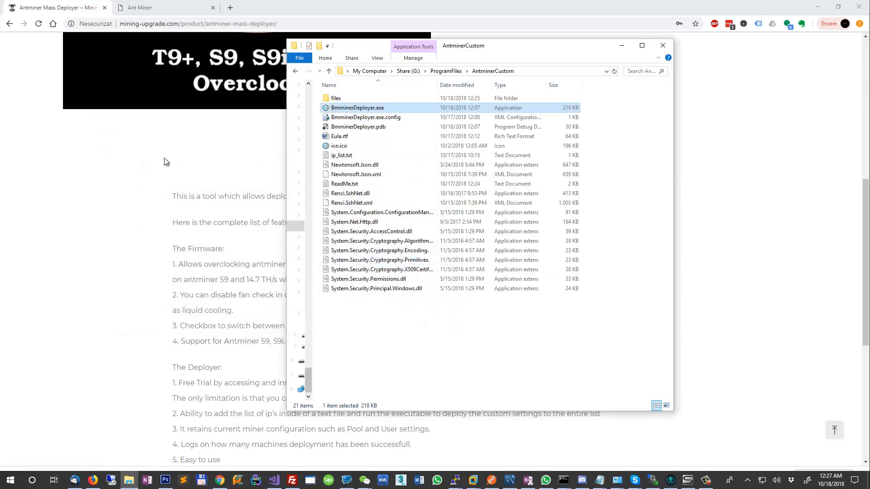
# - Switch to the Ant Miner page at 192.168.1.5 in Chrome and view its Miner Configuration and Kernel Log pages
pyautogui.click(151, 13)
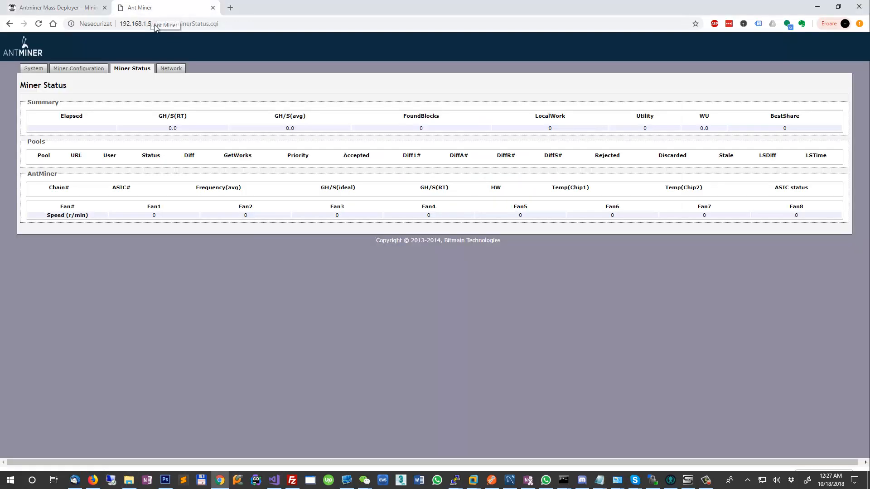
pyautogui.click(71, 73)
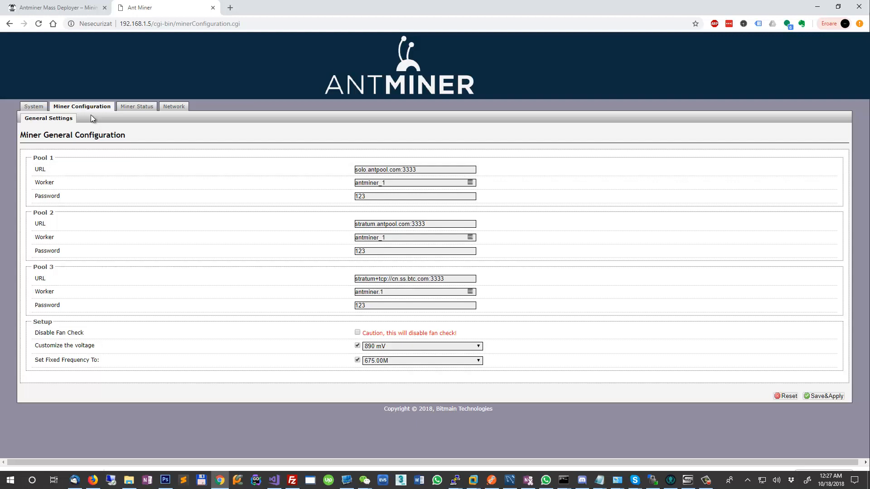
pyautogui.click(34, 107)
pyautogui.click(146, 80)
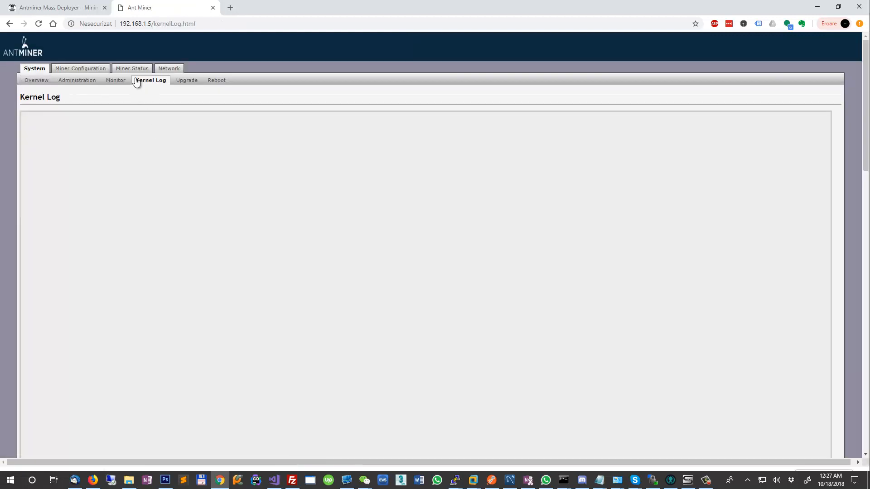
# - Examine the Disable Fan Check, voltage and fixed frequency options in the Setup section of Miner Configuration
pyautogui.click(88, 70)
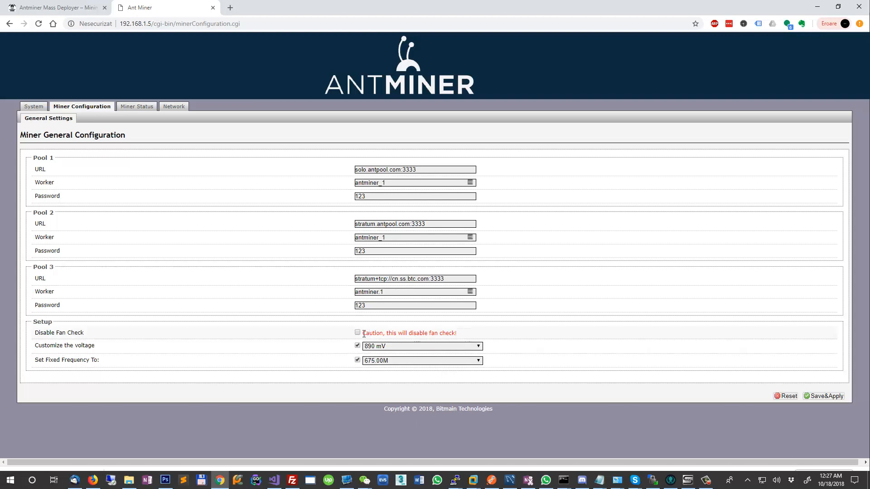
pyautogui.moveTo(384, 334); pyautogui.dragTo(361, 334)
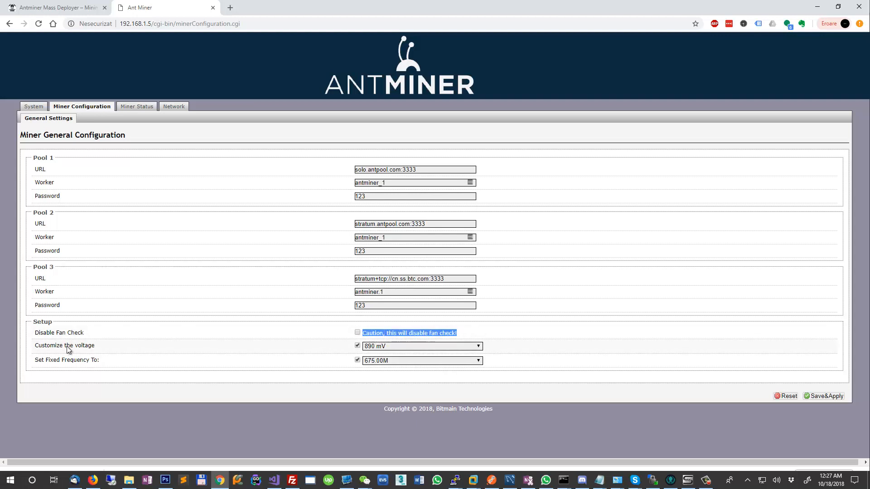
pyautogui.click(407, 348)
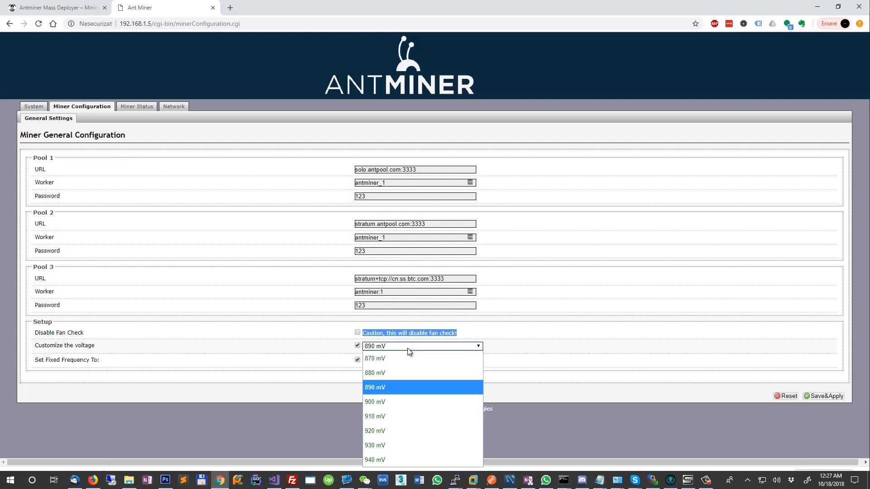
pyautogui.click(291, 363)
pyautogui.click(384, 361)
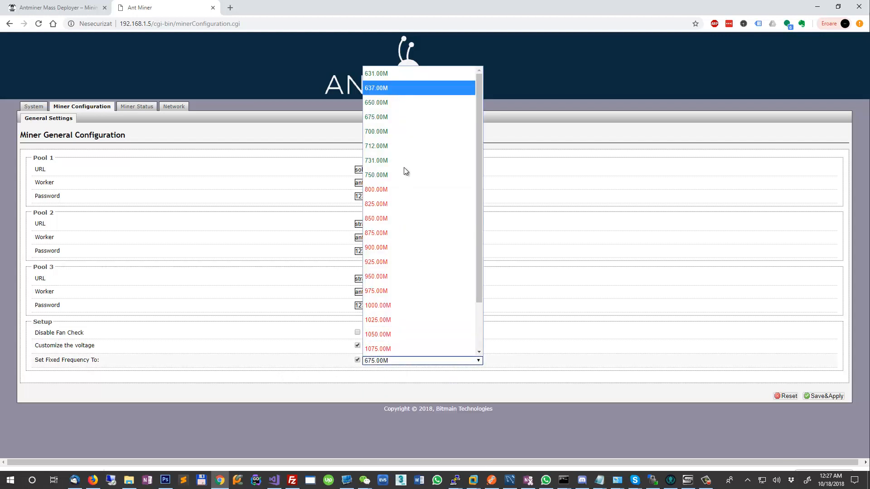
pyautogui.click(357, 396)
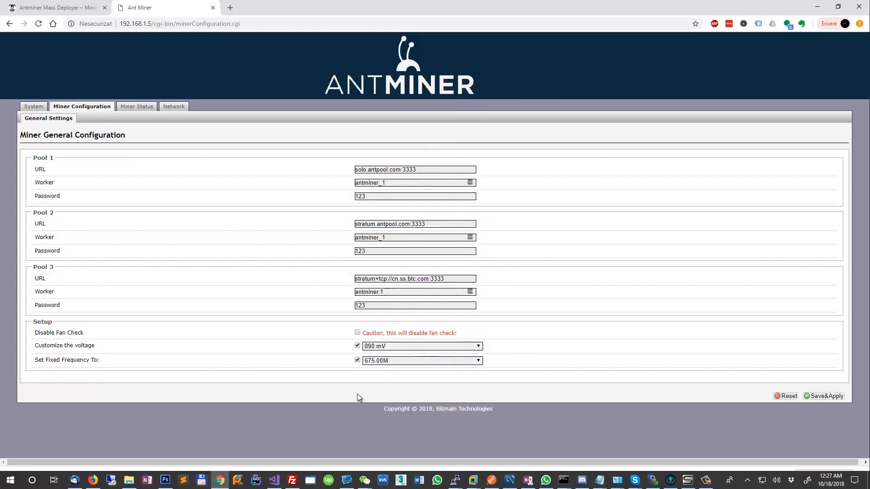
pyautogui.click(393, 363)
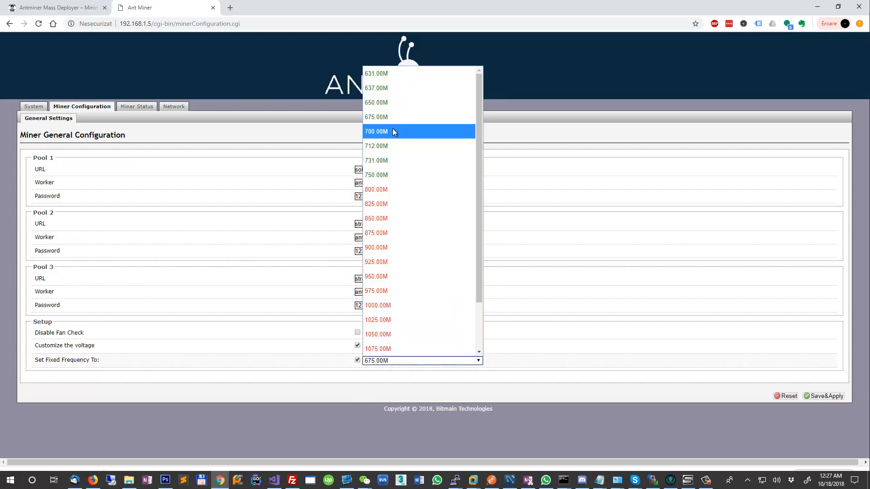
pyautogui.click(361, 397)
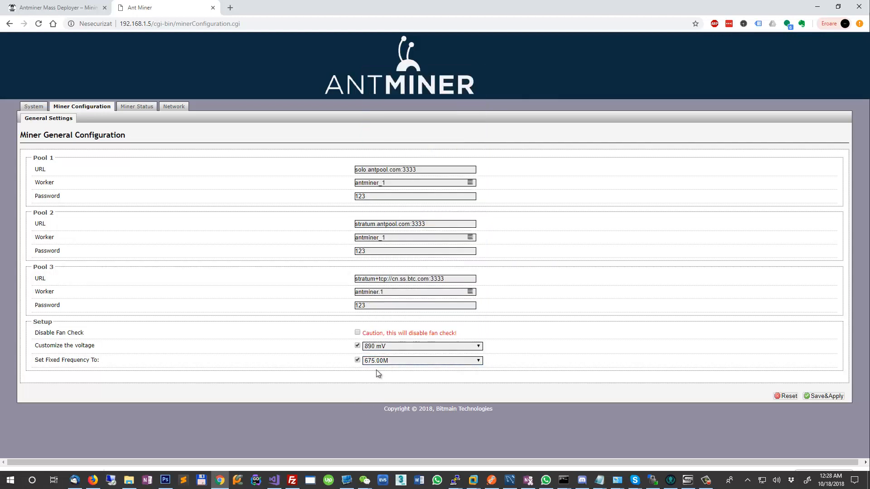
# - Review the available values for Customize the voltage again without changing the setting, and open the miner's System Overview
pyautogui.click(390, 349)
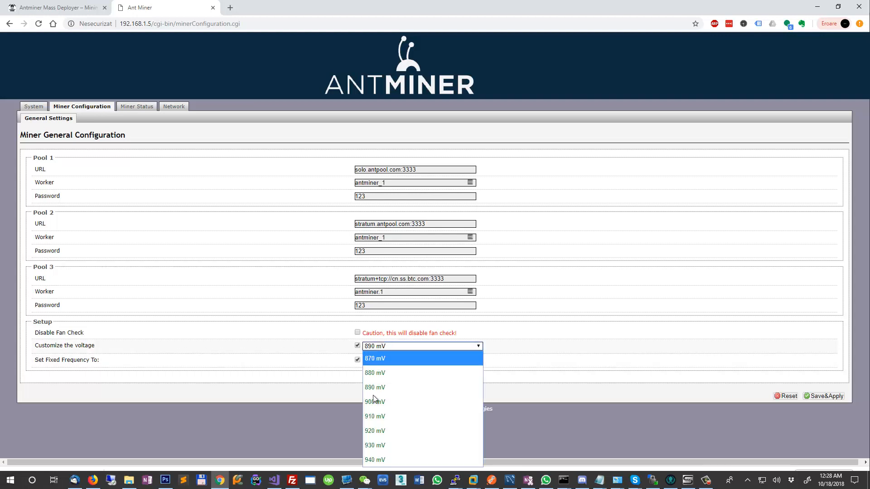
pyautogui.click(304, 415)
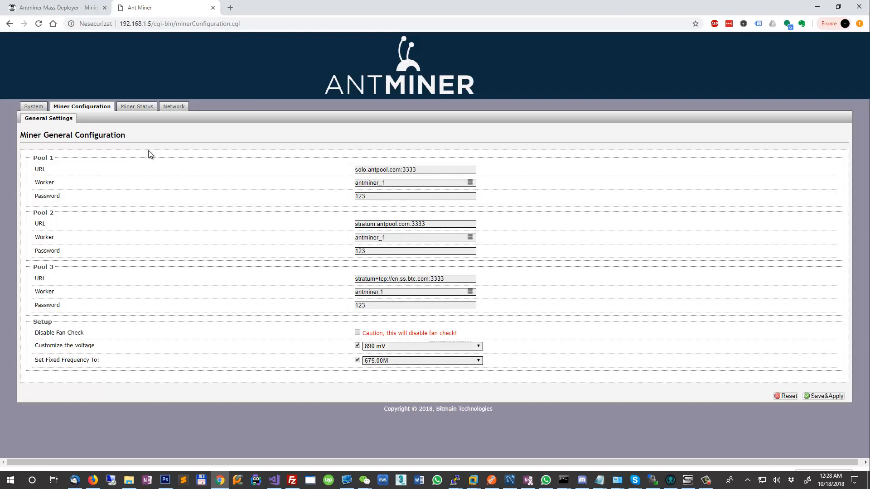
pyautogui.click(398, 350)
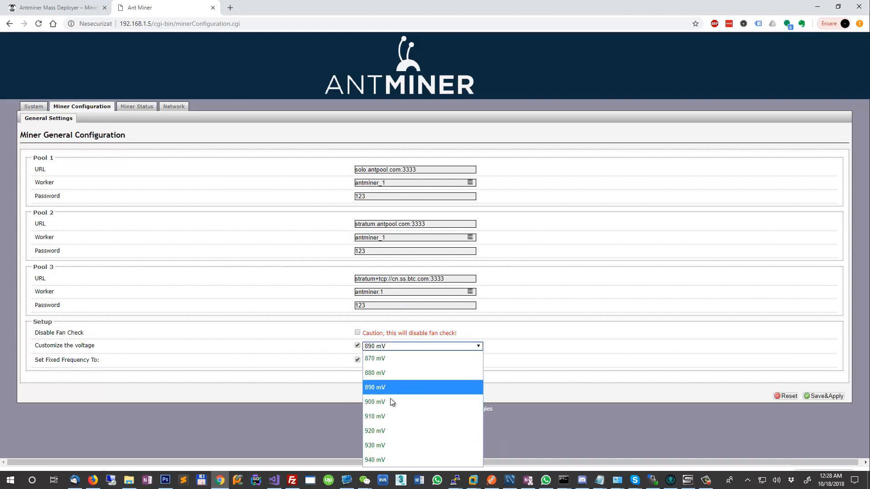
pyautogui.click(329, 392)
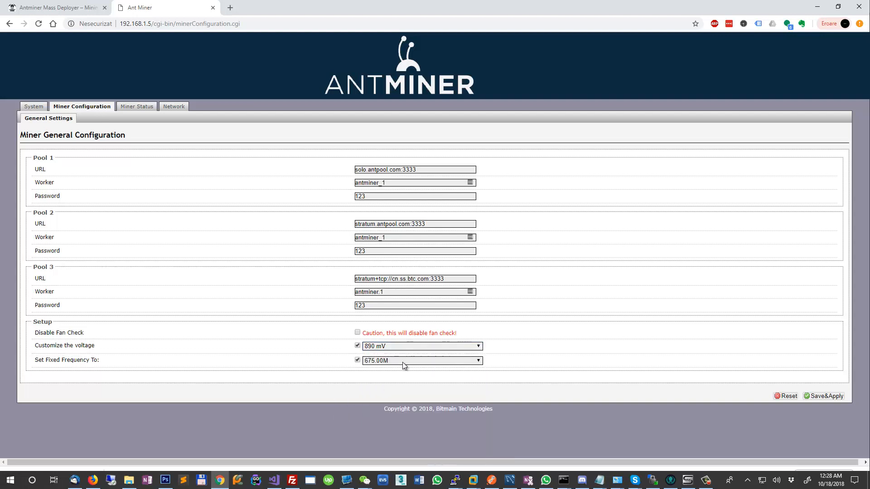
pyautogui.click(384, 348)
pyautogui.click(309, 410)
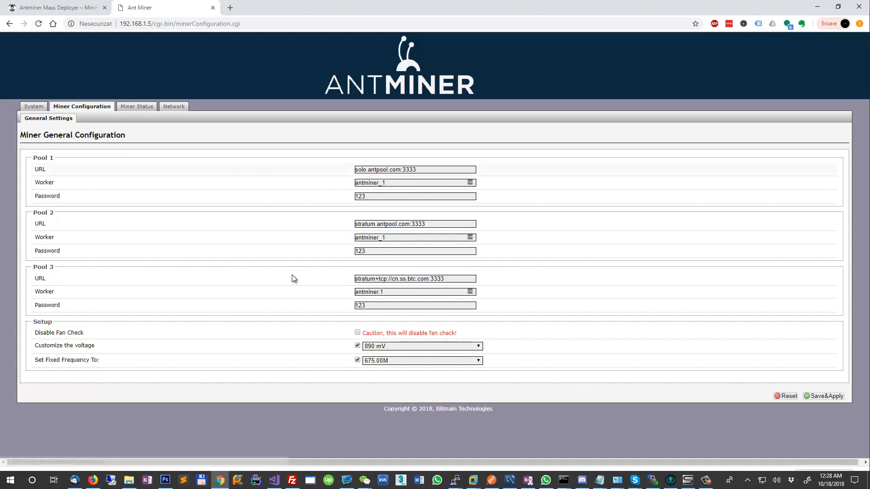
pyautogui.click(34, 107)
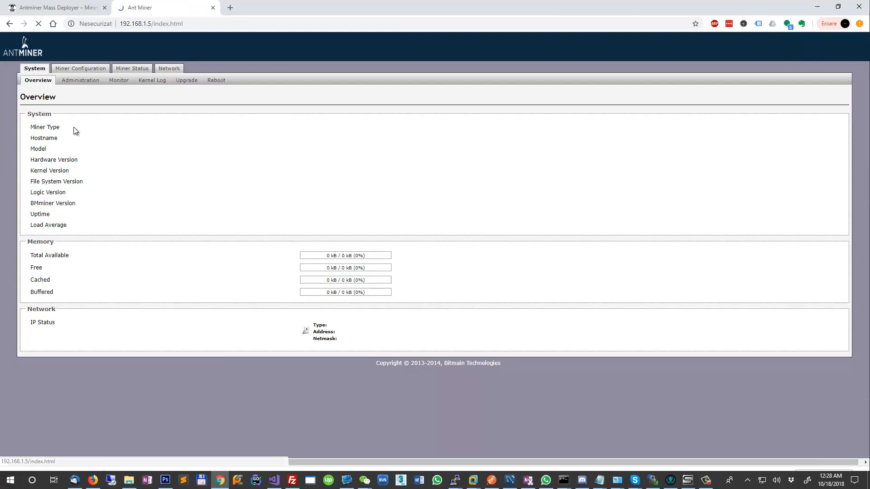
# - Open the files folder of AntminerCustom in File Explorer and examine the bmminer_t9+ and bmminer_s9 files
pyautogui.click(128, 481)
pyautogui.doubleClick(335, 99)
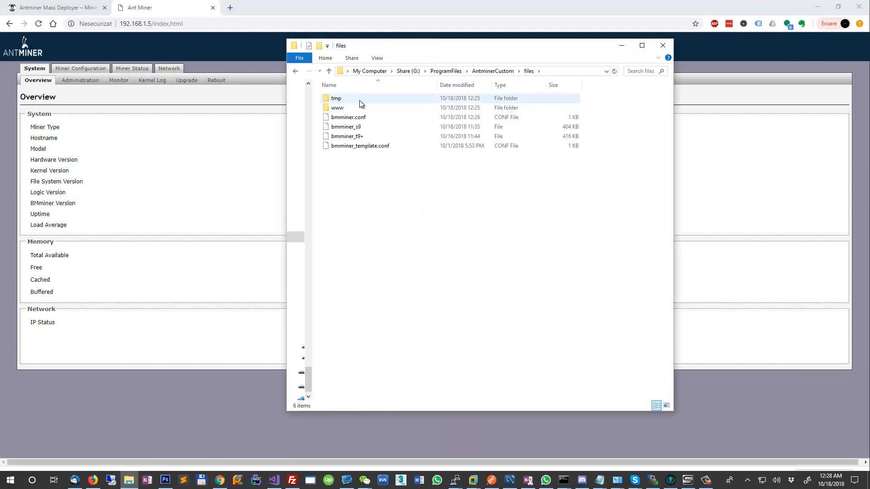
pyautogui.click(360, 137)
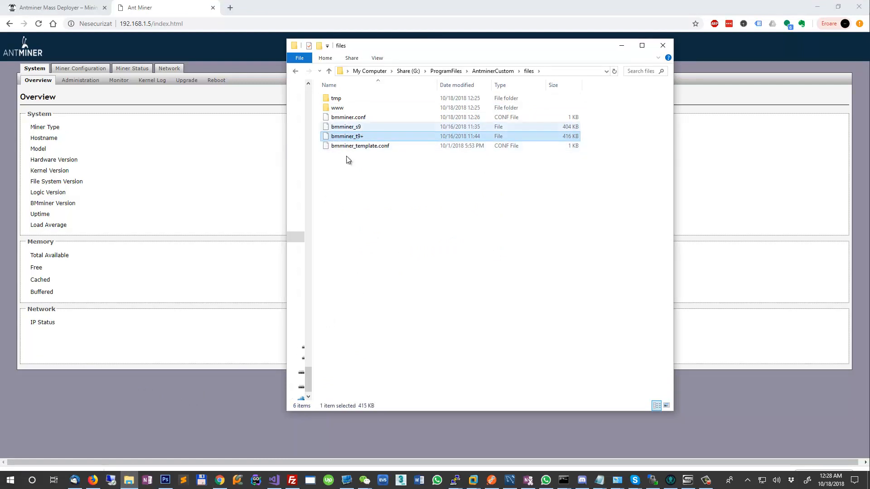
pyautogui.click(367, 129)
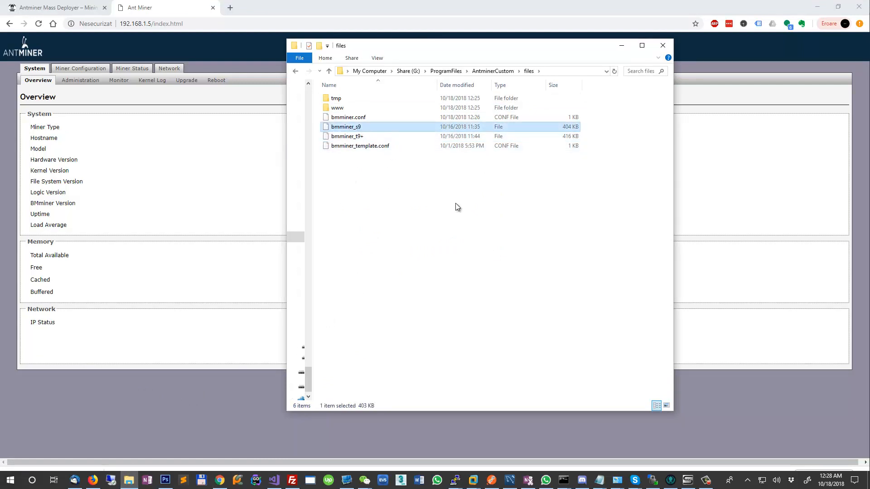
pyautogui.click(426, 208)
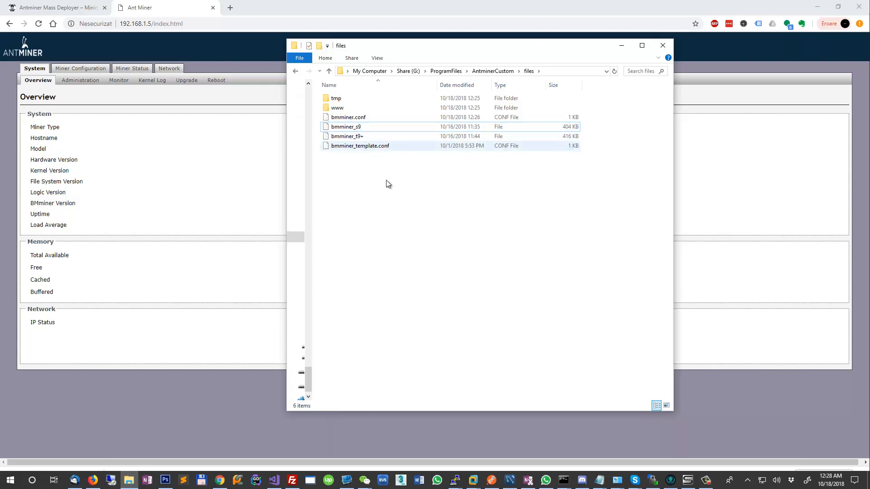
# - Open bmminer_template.conf in Sublime Text and examine the block of miner settings below the pools
pyautogui.click(356, 149)
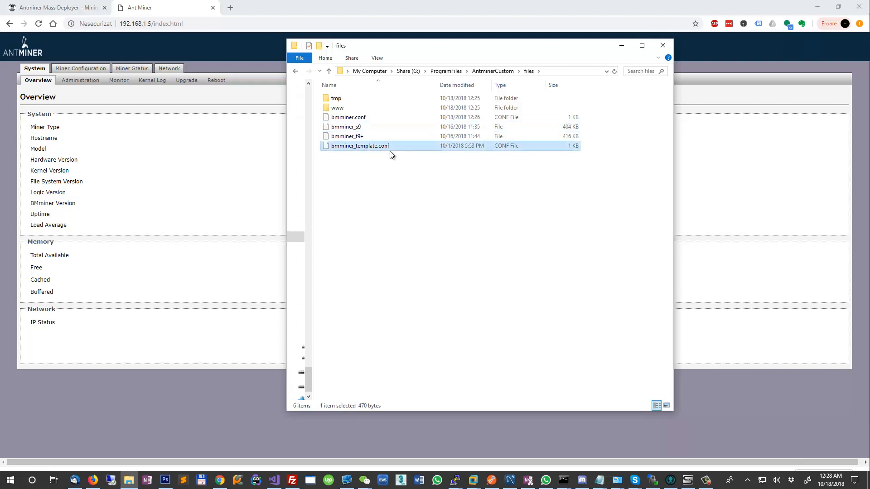
pyautogui.rightClick(365, 149)
pyautogui.click(266, 177)
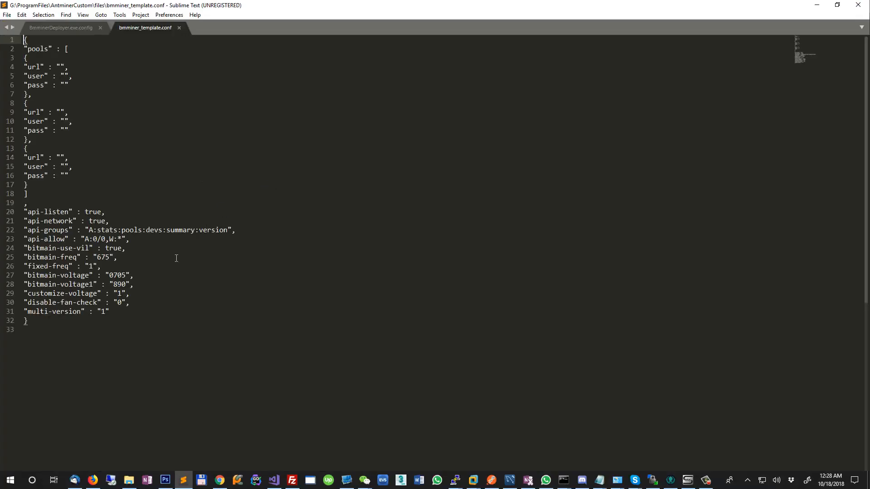
pyautogui.moveTo(119, 335); pyautogui.dragTo(105, 186)
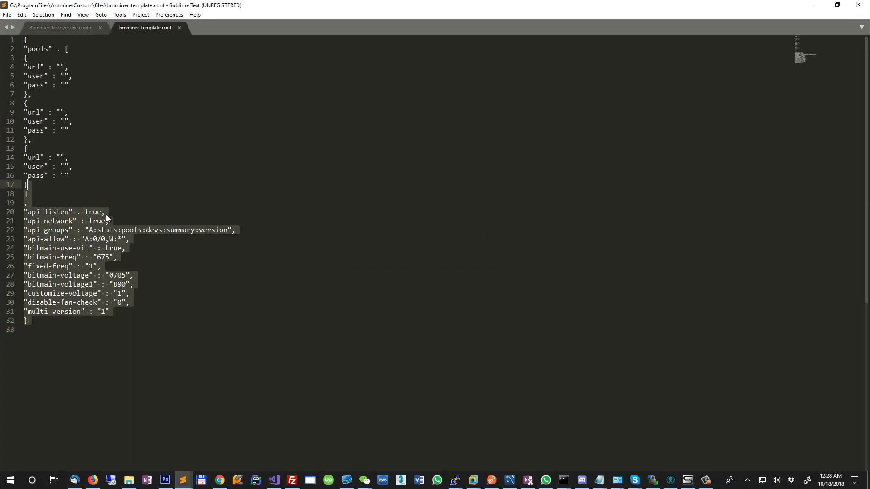
pyautogui.click(135, 276)
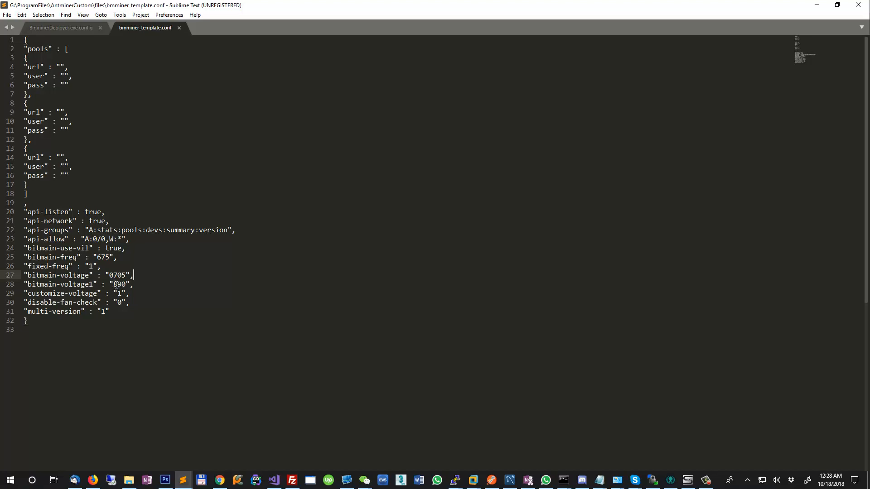
# - Examine the bitmain-voltage1, customize-voltage, disable-fan-check and bitmain-freq settings in the template
pyautogui.moveTo(113, 285); pyautogui.dragTo(126, 285)
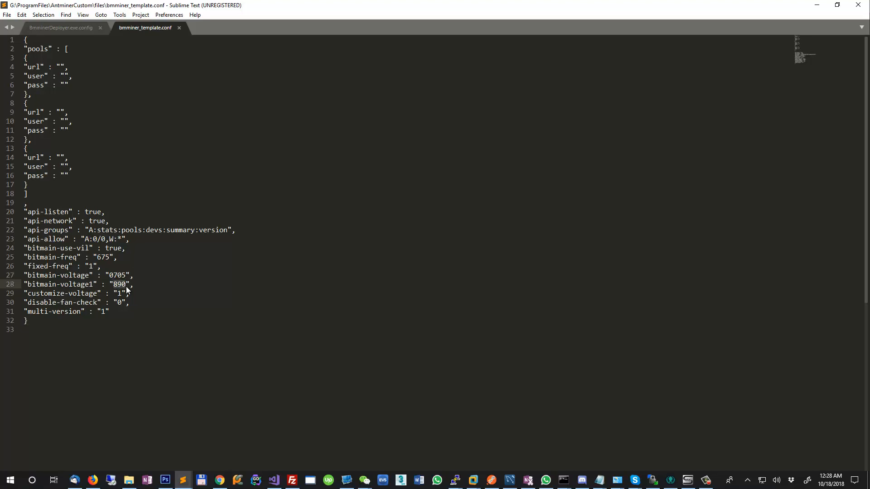
pyautogui.click(126, 286)
pyautogui.click(54, 294)
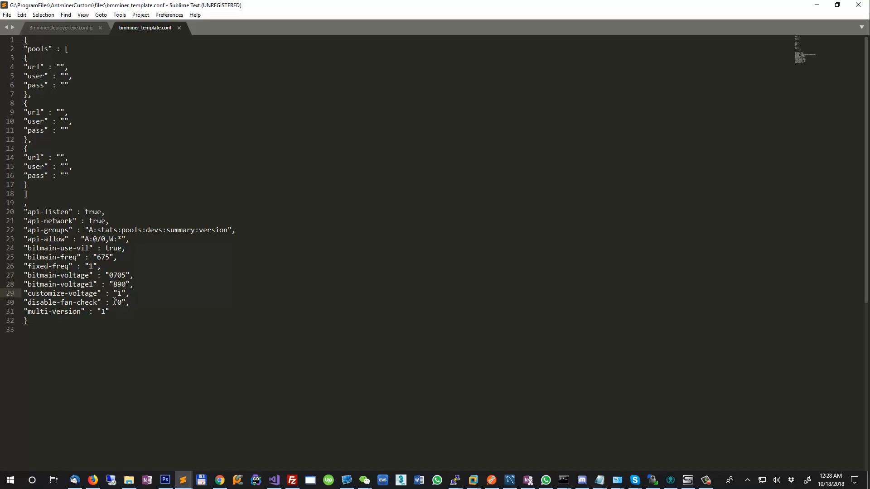
pyautogui.click(57, 302)
pyautogui.doubleClick(98, 258)
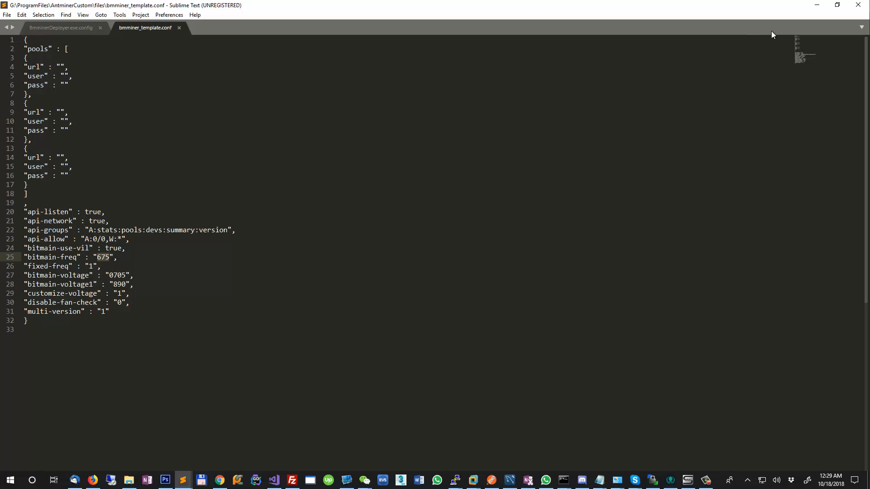
# - Minimize Sublime Text, decline its update offer, and clear the file selection in the files folder
pyautogui.click(812, 10)
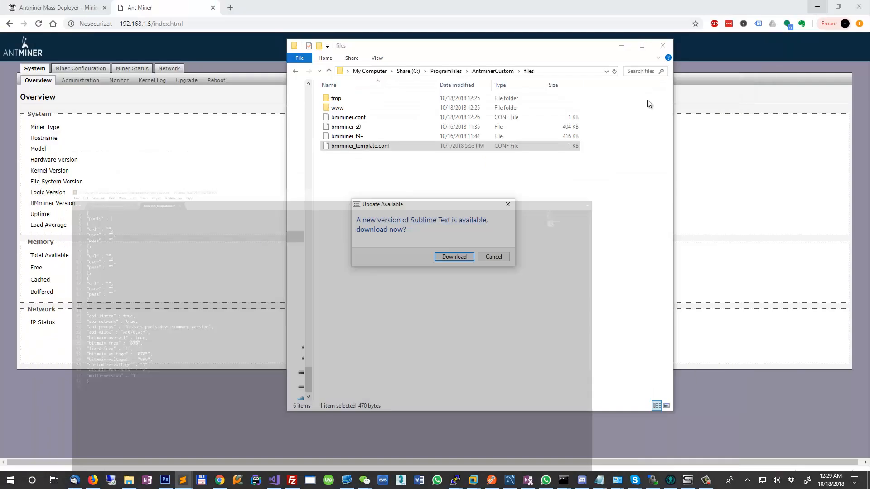
pyautogui.click(493, 260)
pyautogui.click(473, 256)
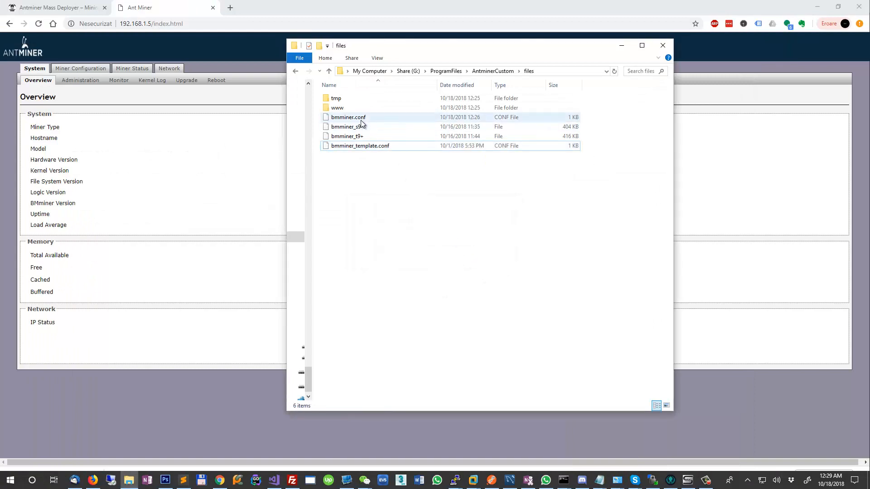
pyautogui.moveTo(377, 181); pyautogui.dragTo(453, 227)
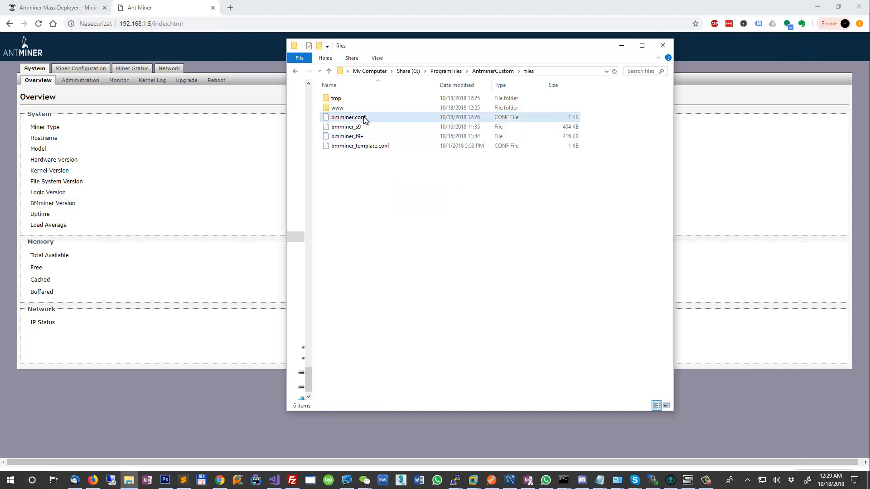
# - Open the miner's general configuration in the browser and examine the URL, worker and password of Pool 1
pyautogui.click(81, 68)
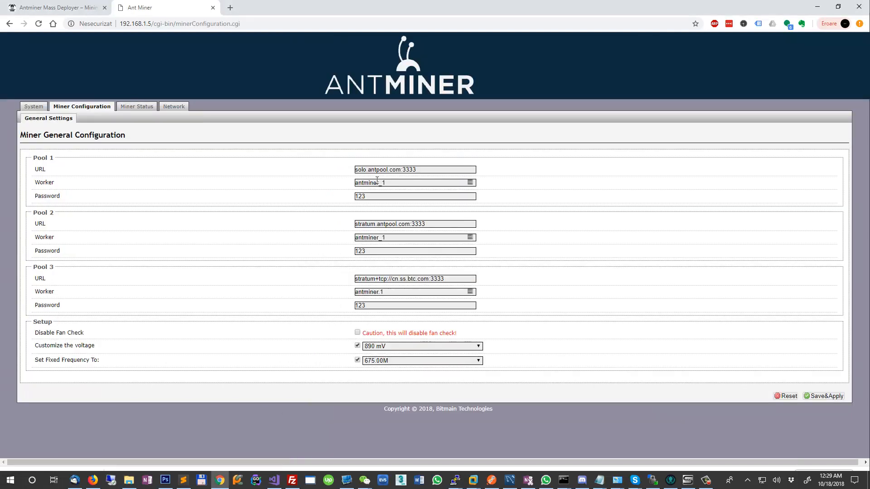
pyautogui.moveTo(435, 174); pyautogui.dragTo(279, 173)
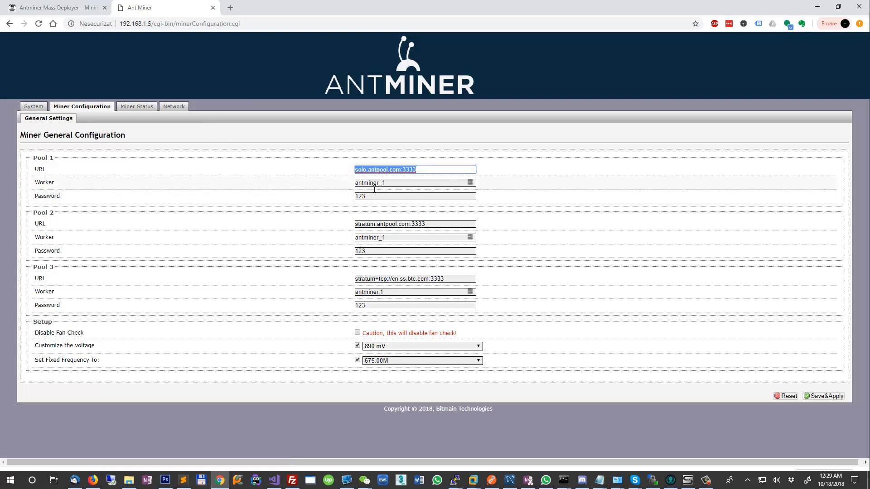
pyautogui.press('Tab')
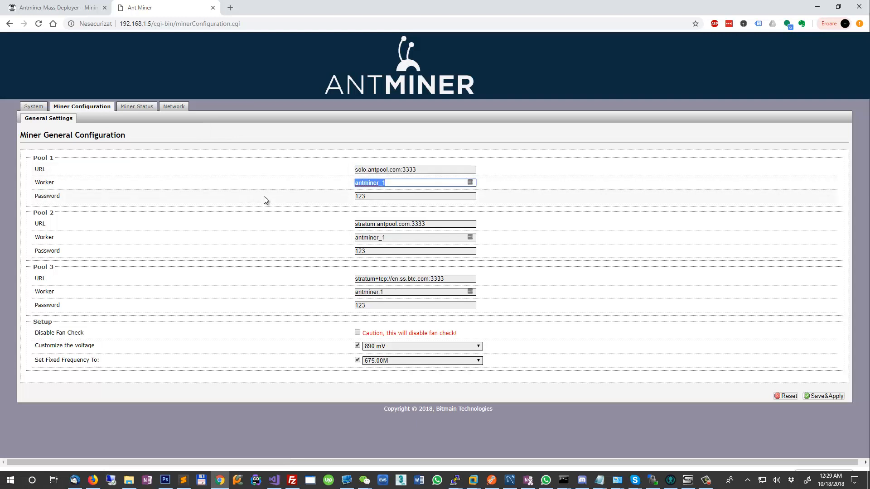
pyautogui.click(363, 197)
pyautogui.hotkey('ctrl', 'a')
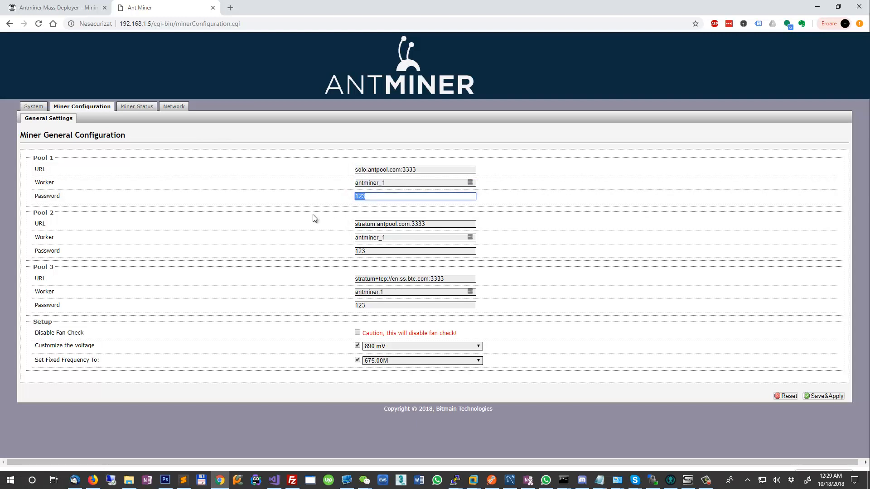
# - Examine the URL and worker of Pool 2, and recheck the worker name of Pool 1
pyautogui.click(434, 226)
pyautogui.hotkey('ctrl', 'a')
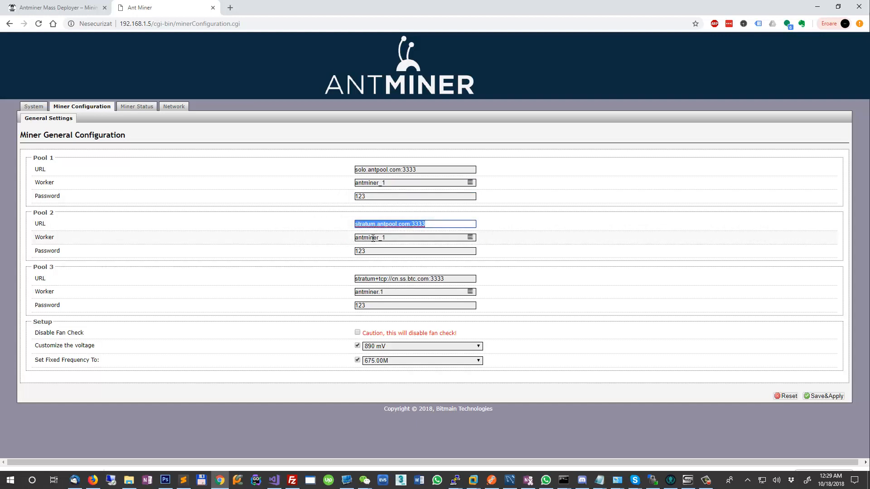
pyautogui.press('Tab')
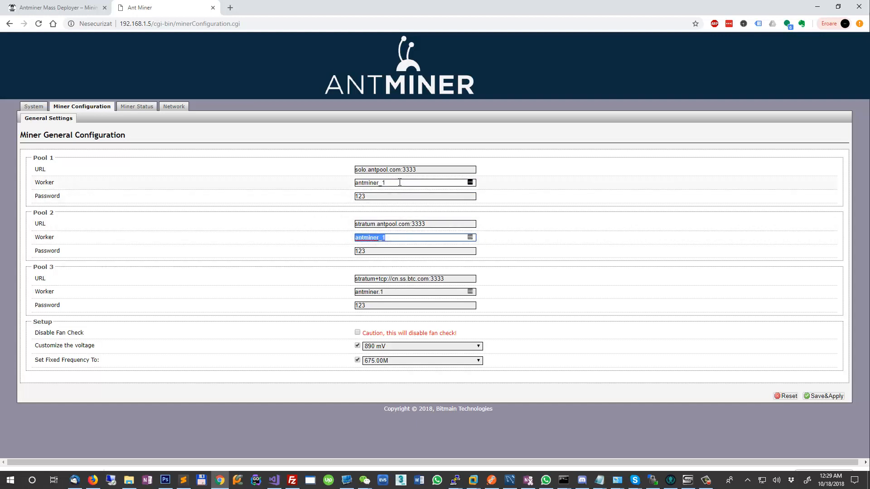
pyautogui.click(399, 182)
pyautogui.hotkey('ctrl', 'a')
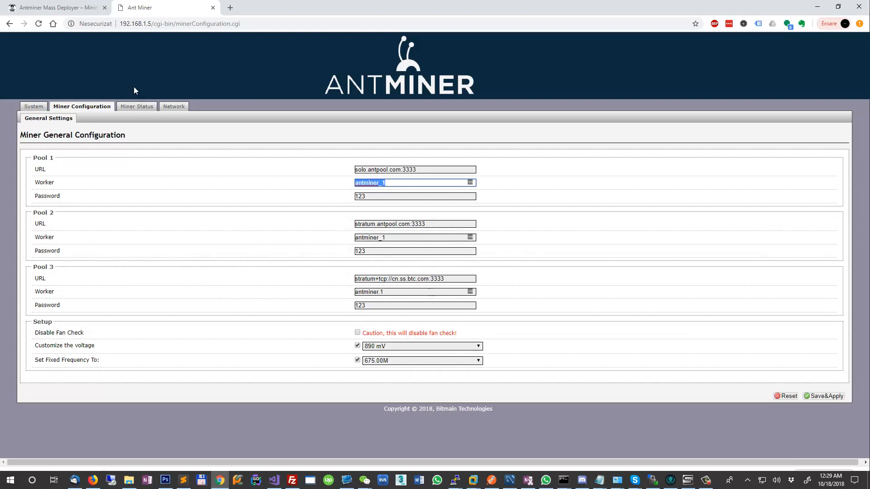
# - Return to the Antminer Mass Deployer product page and read the description of the tool and its supported miners
pyautogui.click(61, 7)
pyautogui.scroll(8, 344, 279)
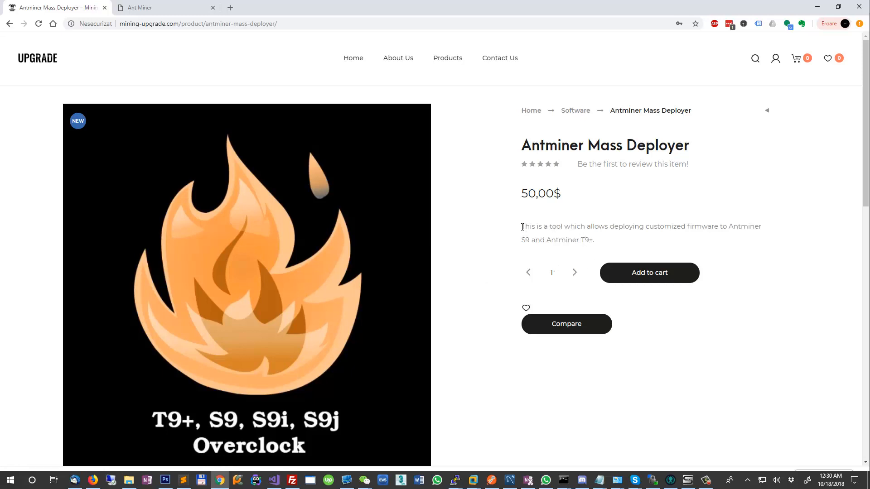
pyautogui.moveTo(522, 226); pyautogui.dragTo(609, 226)
pyautogui.click(606, 226)
pyautogui.doubleClick(605, 226)
pyautogui.click(606, 226)
pyautogui.doubleClick(605, 226)
pyautogui.click(606, 227)
pyautogui.doubleClick(606, 226)
pyautogui.tripleClick(606, 226)
pyautogui.doubleClick(606, 226)
pyautogui.moveTo(596, 244); pyautogui.dragTo(522, 227)
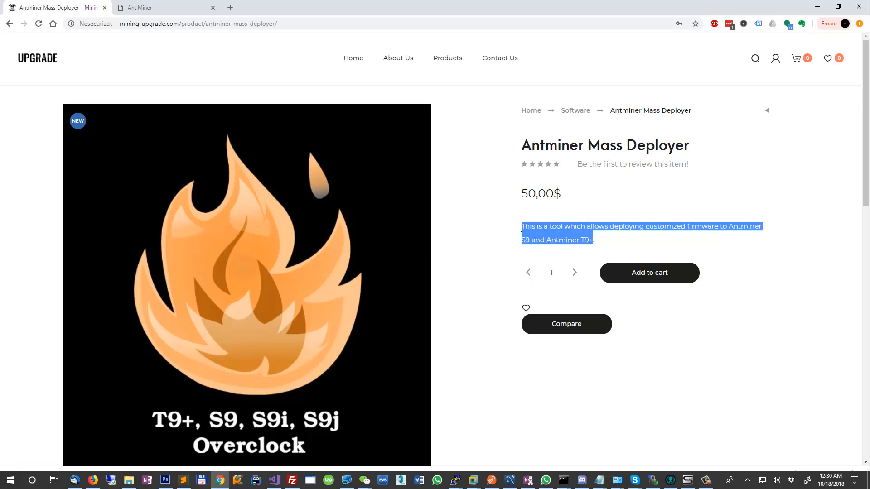
pyautogui.click(554, 228)
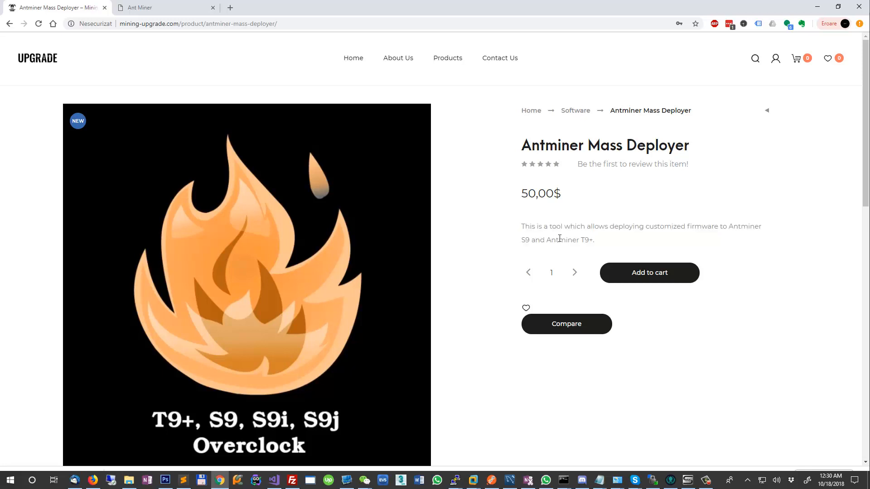